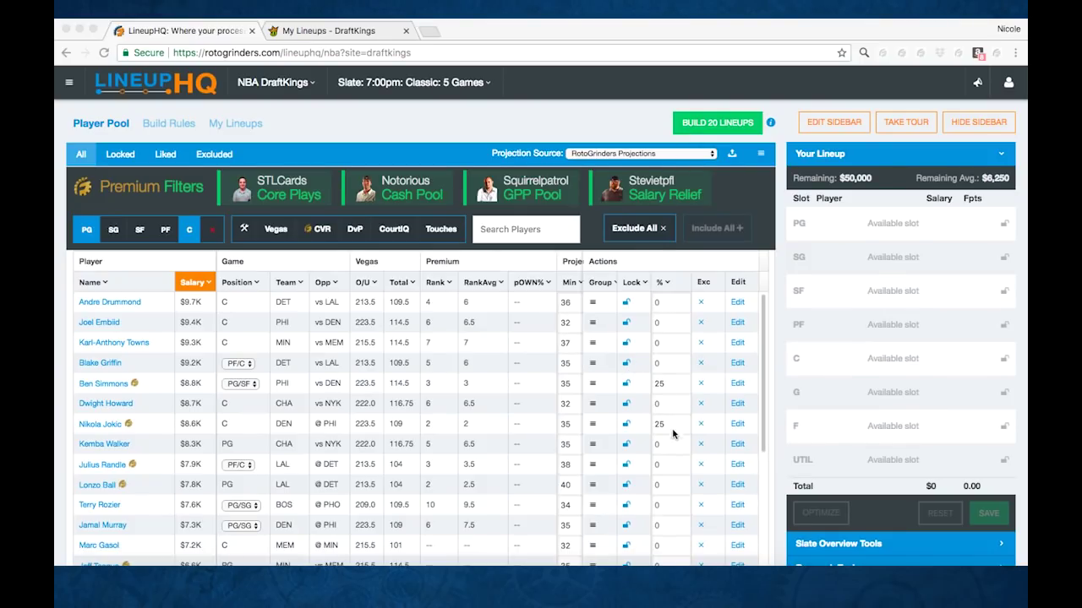
# Build 20 lineups from the player pool and review the generated lineups.
pyautogui.scroll(-3, 725, 438)
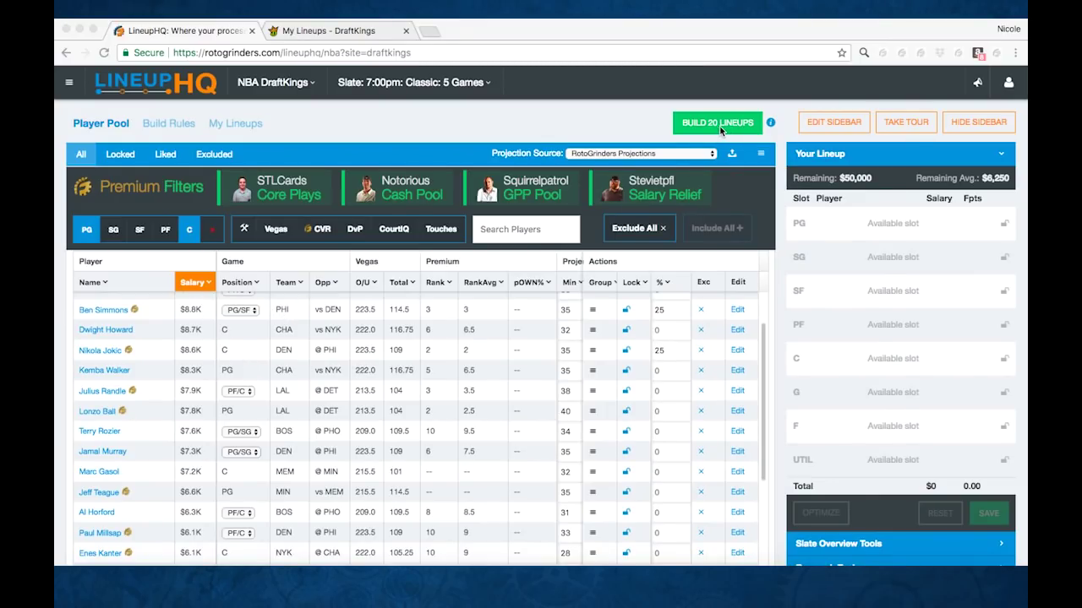
pyautogui.click(711, 126)
pyautogui.click(713, 127)
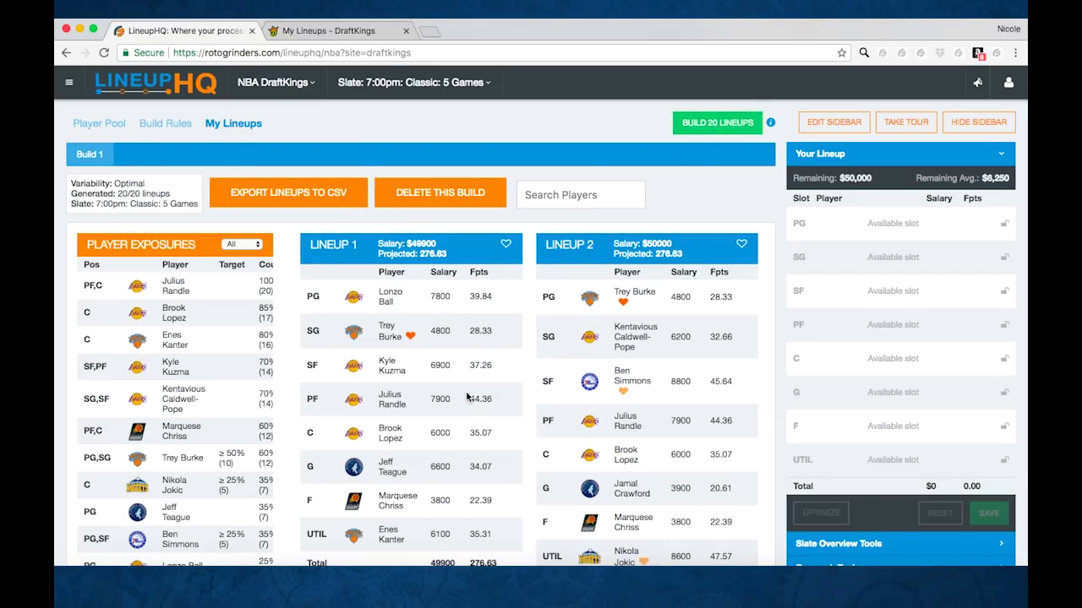
pyautogui.scroll(-3, 469, 400)
pyautogui.scroll(-5, 654, 518)
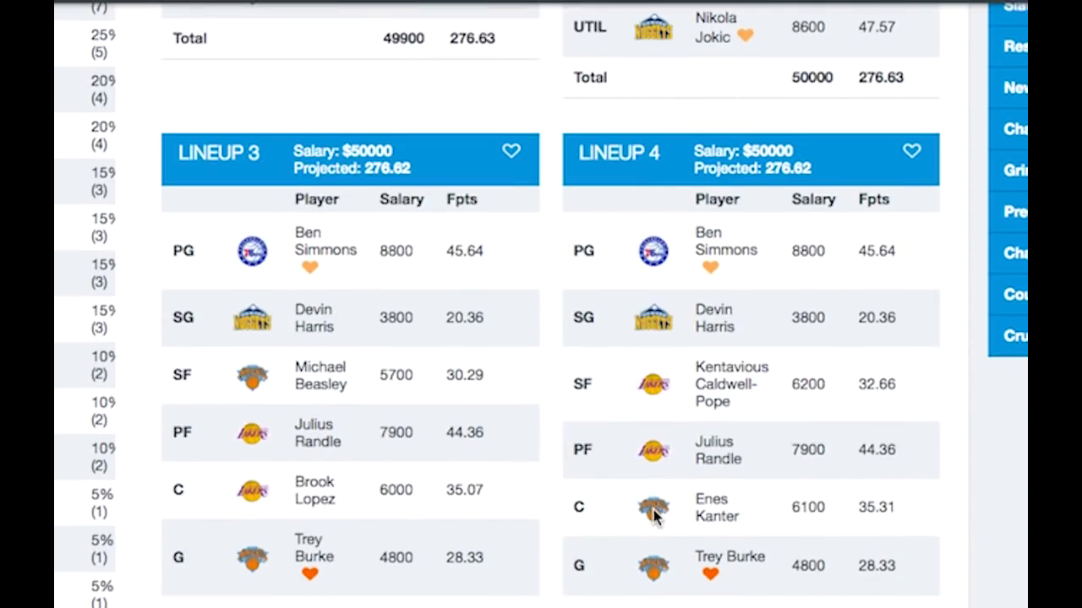
pyautogui.scroll(6, 253, 468)
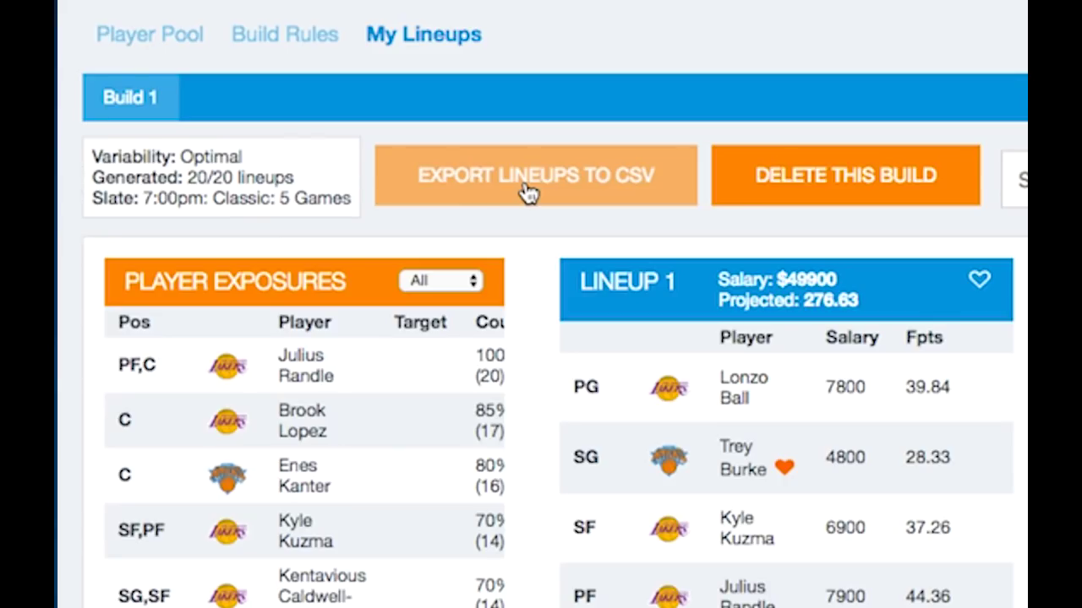
# Export the built lineups to CSV and open the exported file in Excel to check it, minimizing the spreadsheet when done.
pyautogui.click(526, 193)
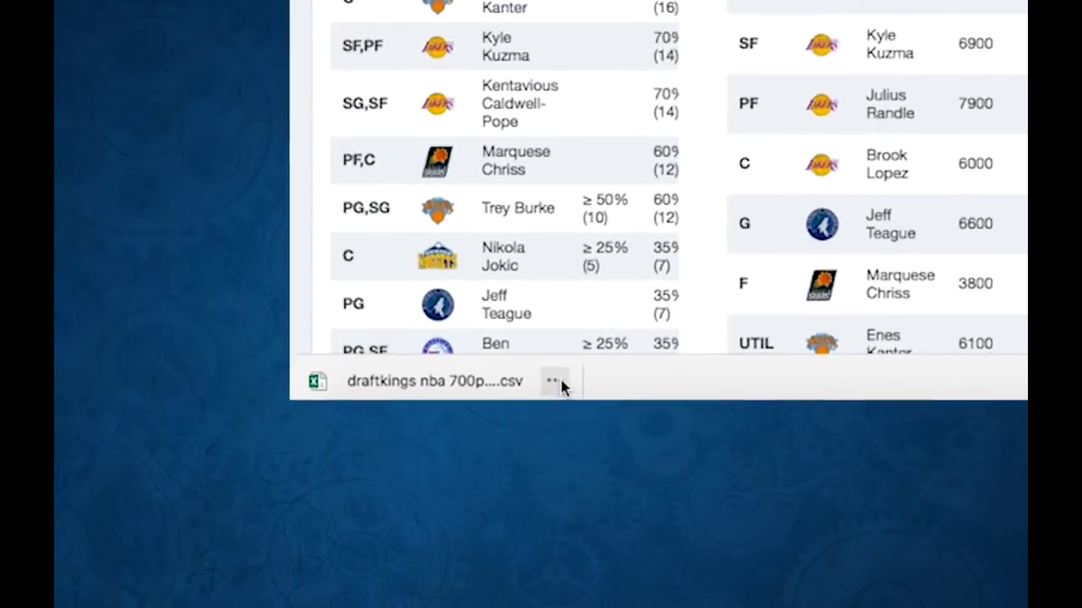
pyautogui.click(554, 383)
pyautogui.click(595, 258)
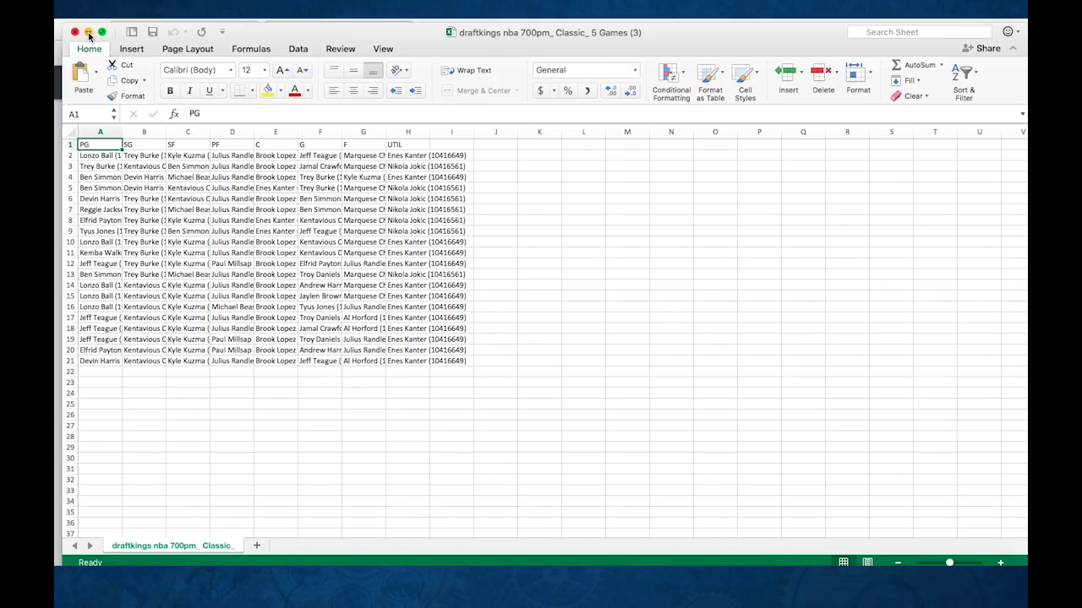
pyautogui.click(88, 33)
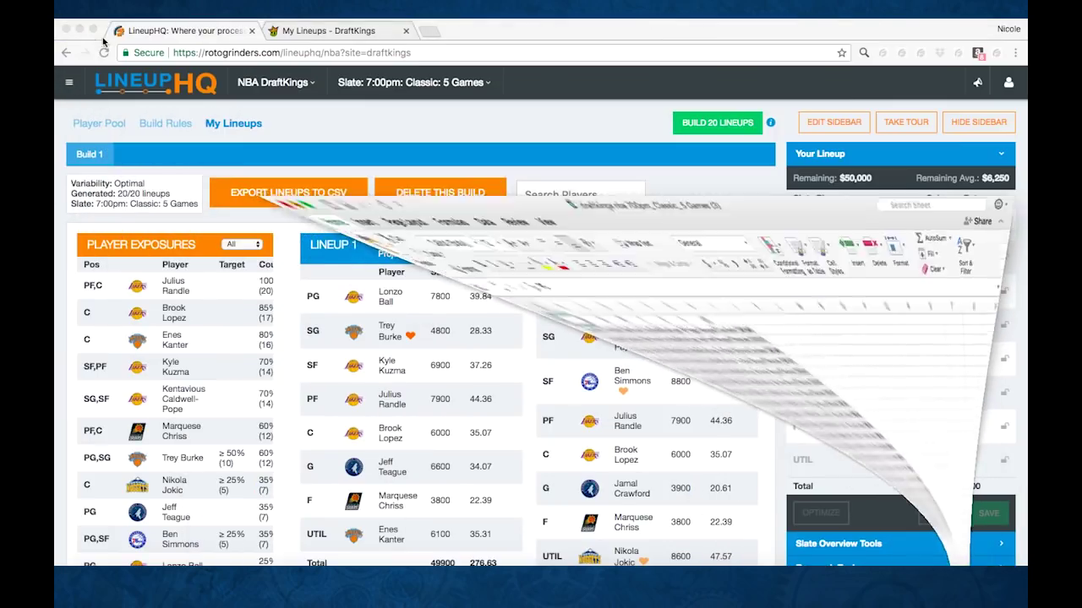
# Switch to DraftKings and upload draftkings nba 700pm_ Classic_ 5 Games (3).csv from Downloads as lineups.
pyautogui.click(319, 32)
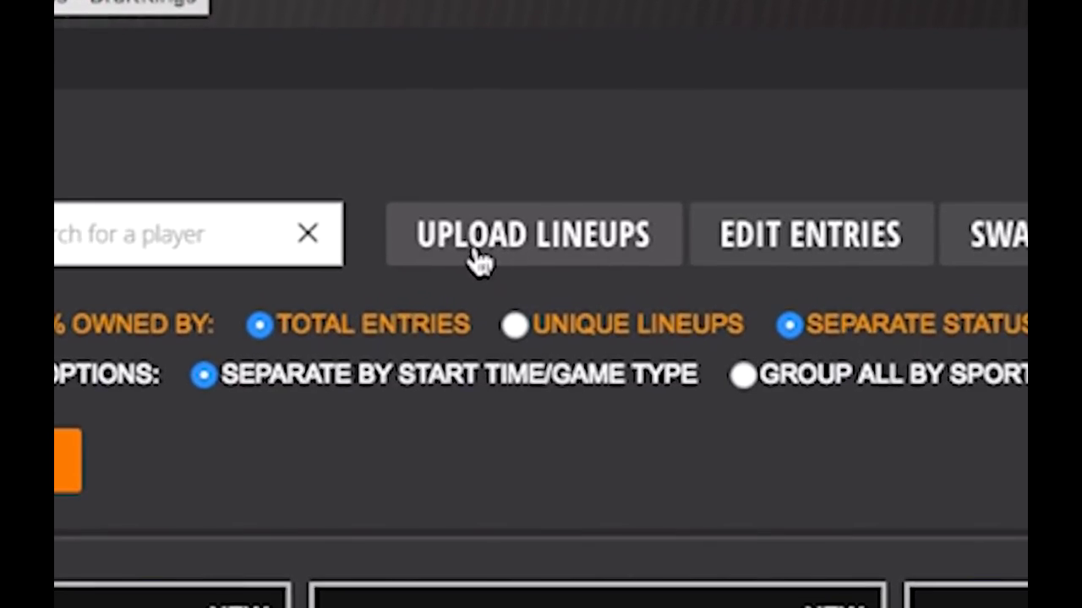
pyautogui.click(478, 254)
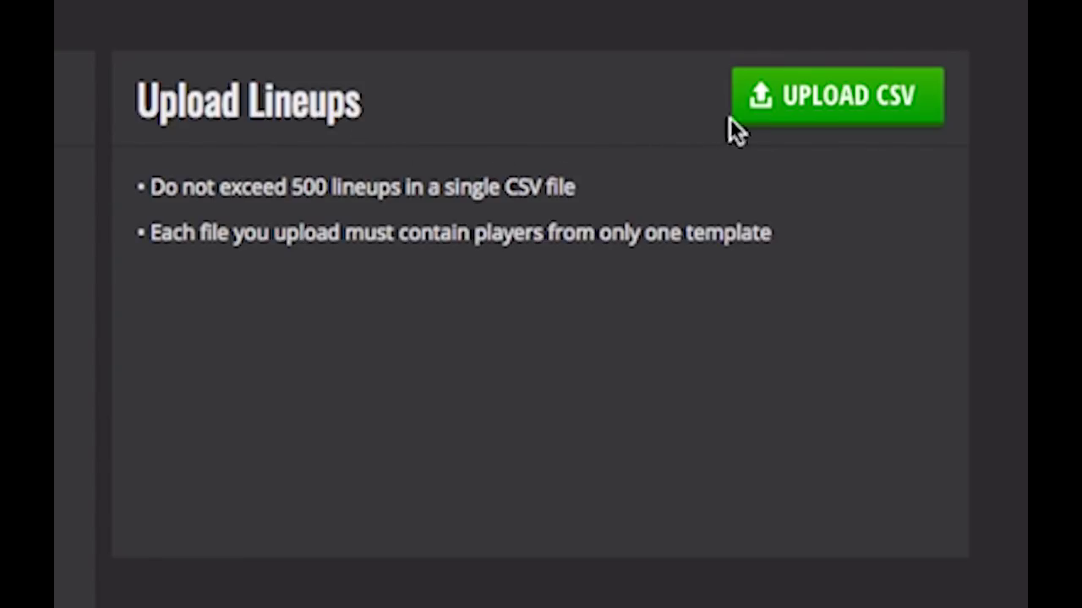
pyautogui.click(836, 115)
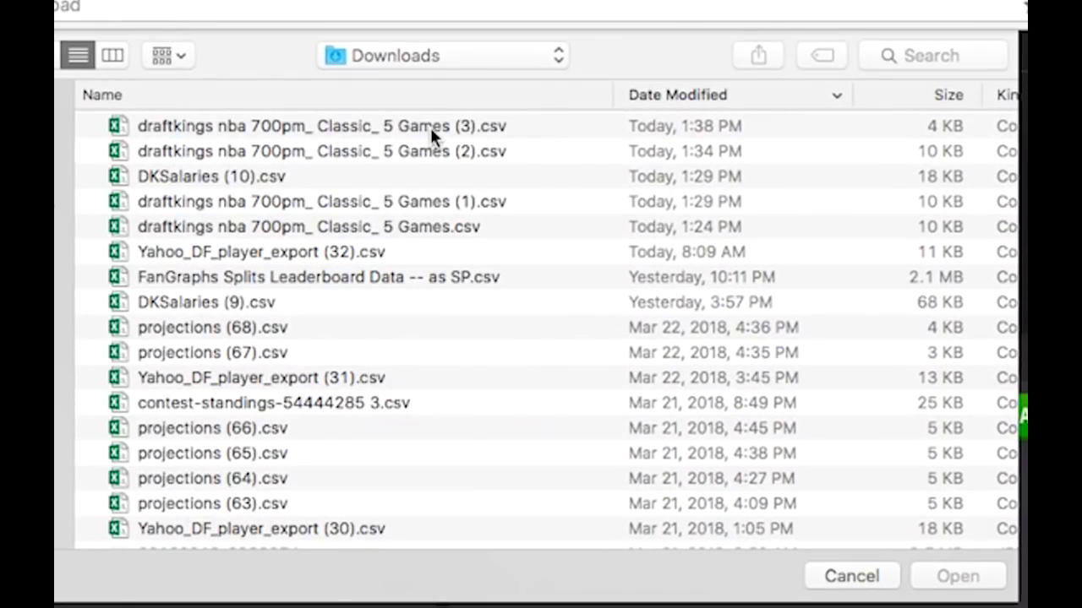
pyautogui.click(430, 126)
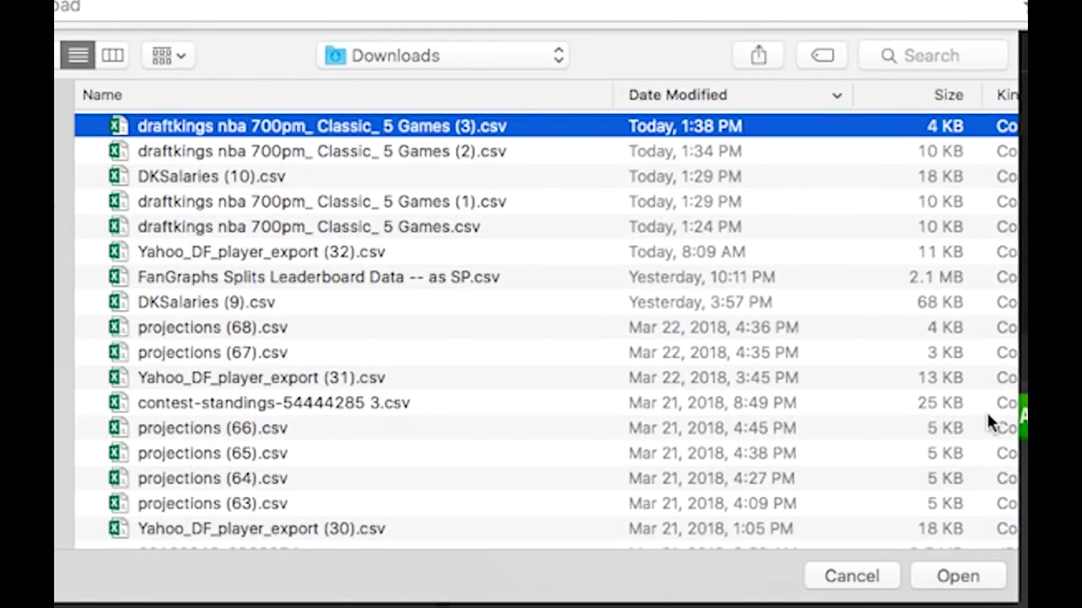
pyautogui.click(959, 575)
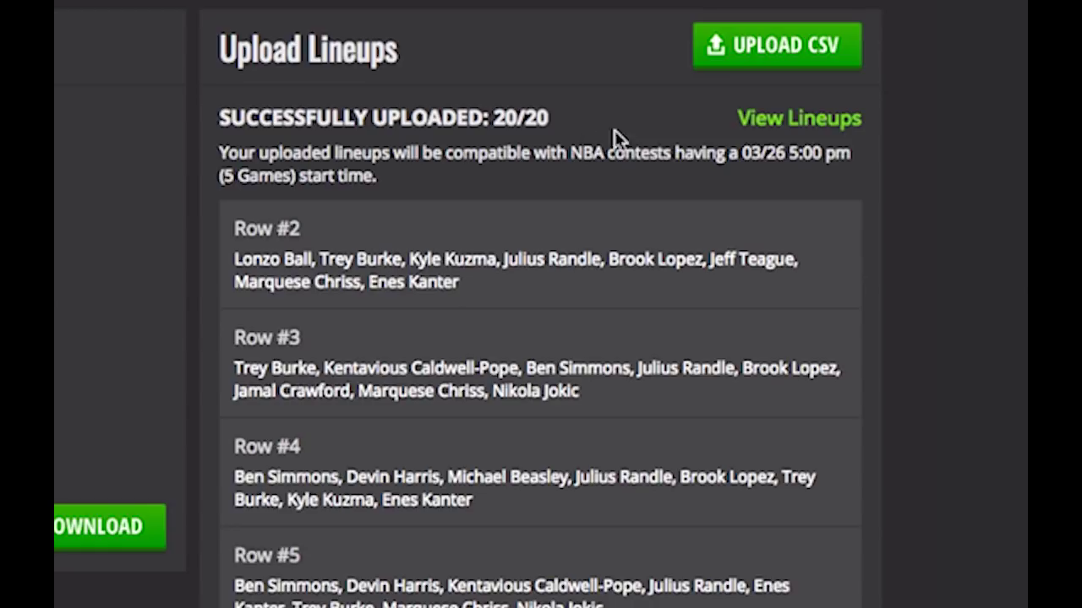
# View the uploaded lineups, then find the NBA $30K Four Point Play [20 Entry Max] contest in the lobby and start entering it.
pyautogui.click(784, 129)
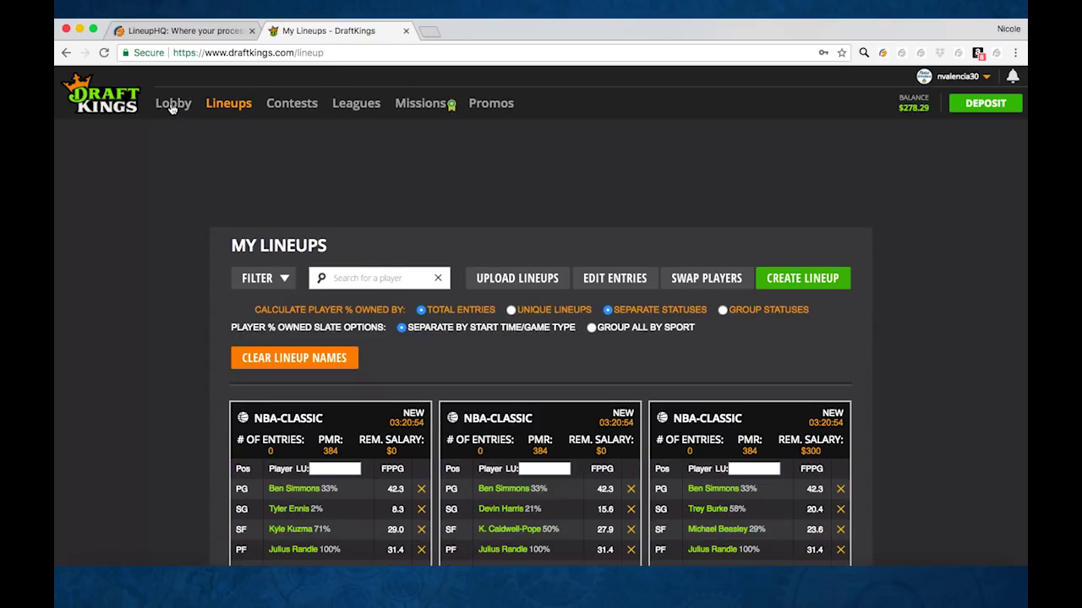
pyautogui.click(172, 105)
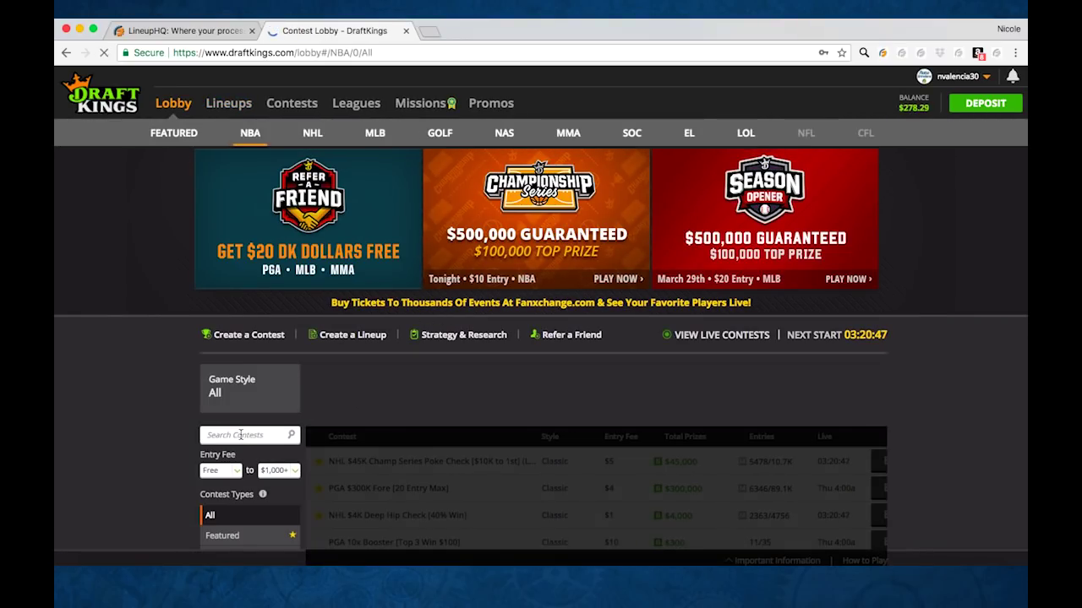
pyautogui.scroll(-2, 592, 438)
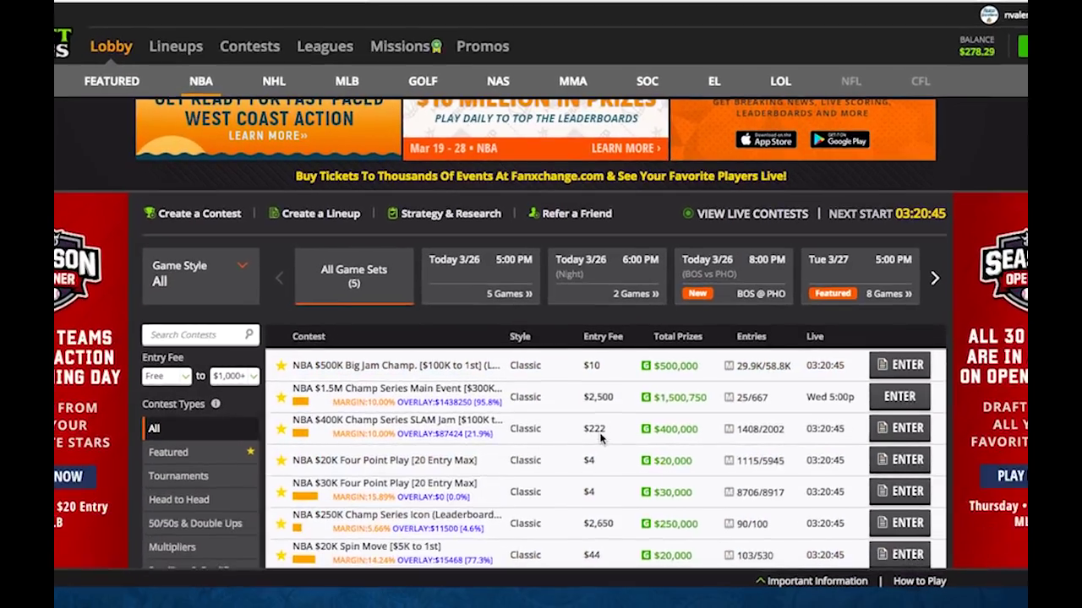
pyautogui.scroll(-3, 624, 473)
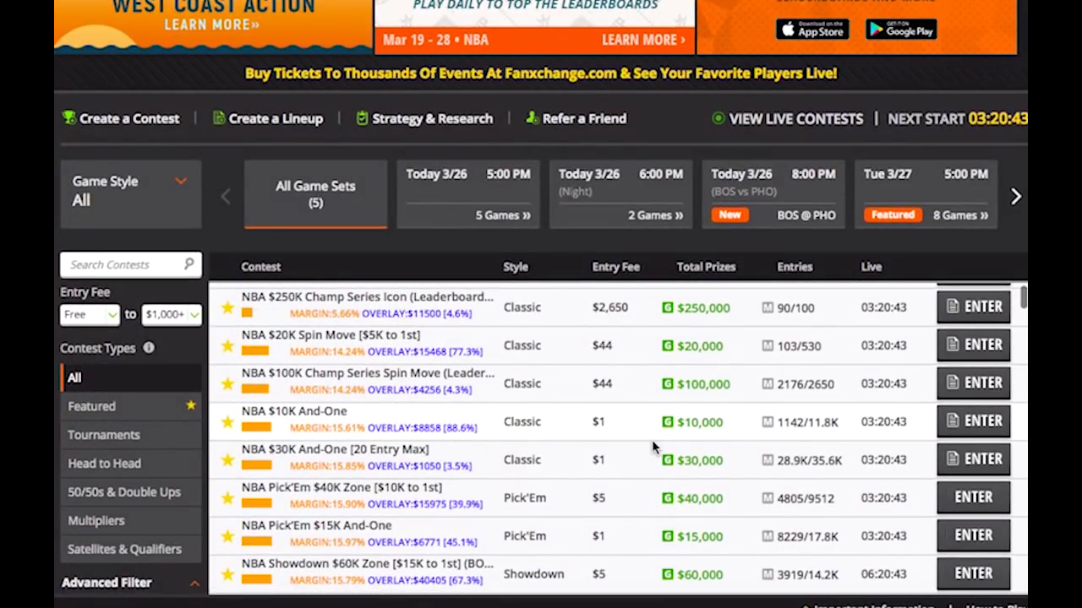
pyautogui.scroll(2, 652, 446)
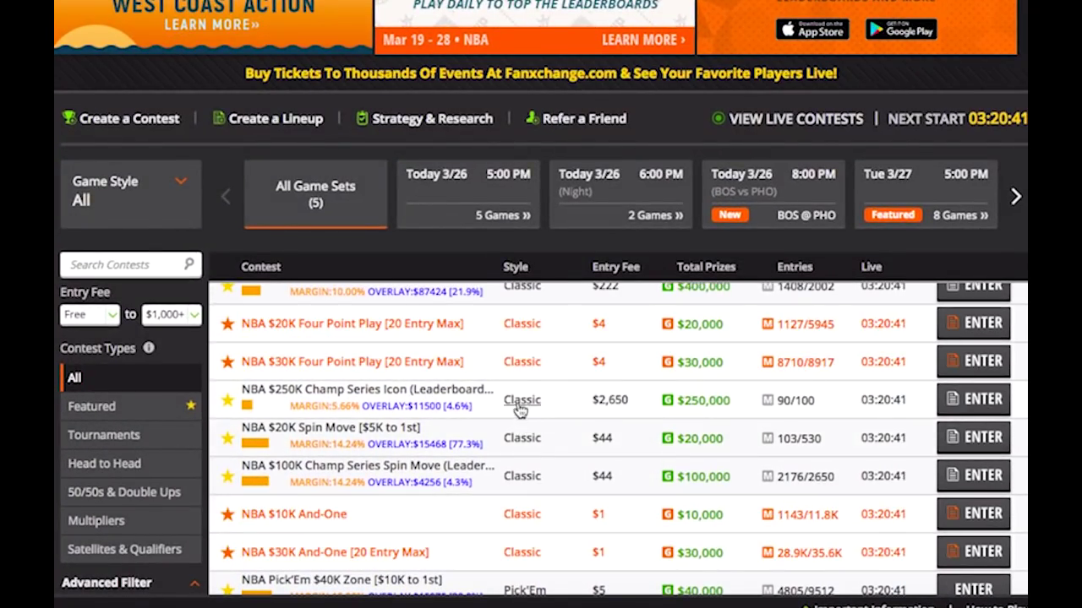
pyautogui.click(982, 363)
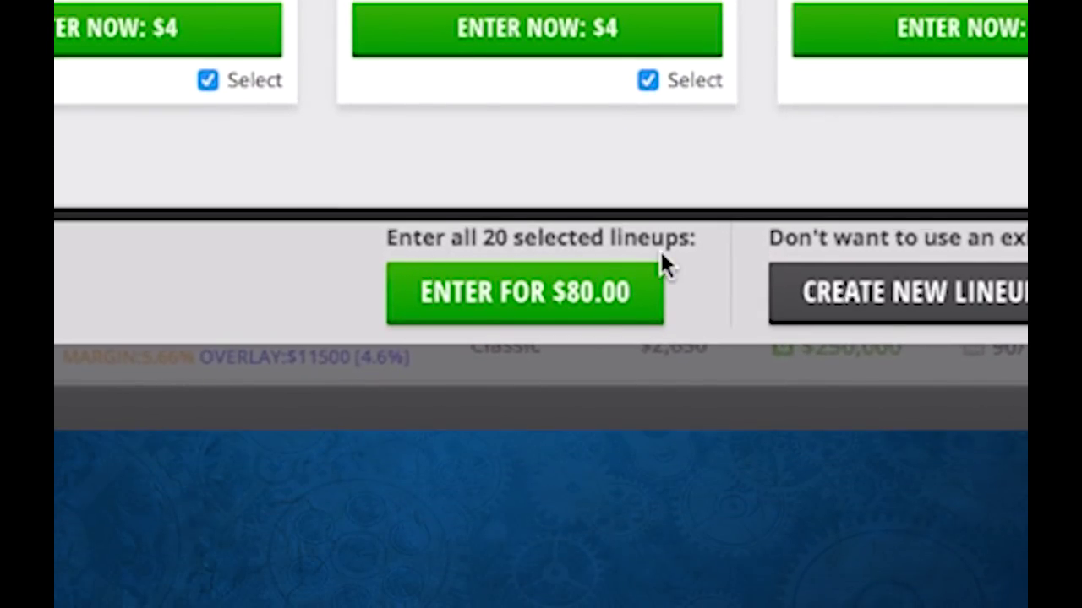
# Enter all 20 selected lineups into the contest for $80.00 and close the contest window.
pyautogui.click(551, 311)
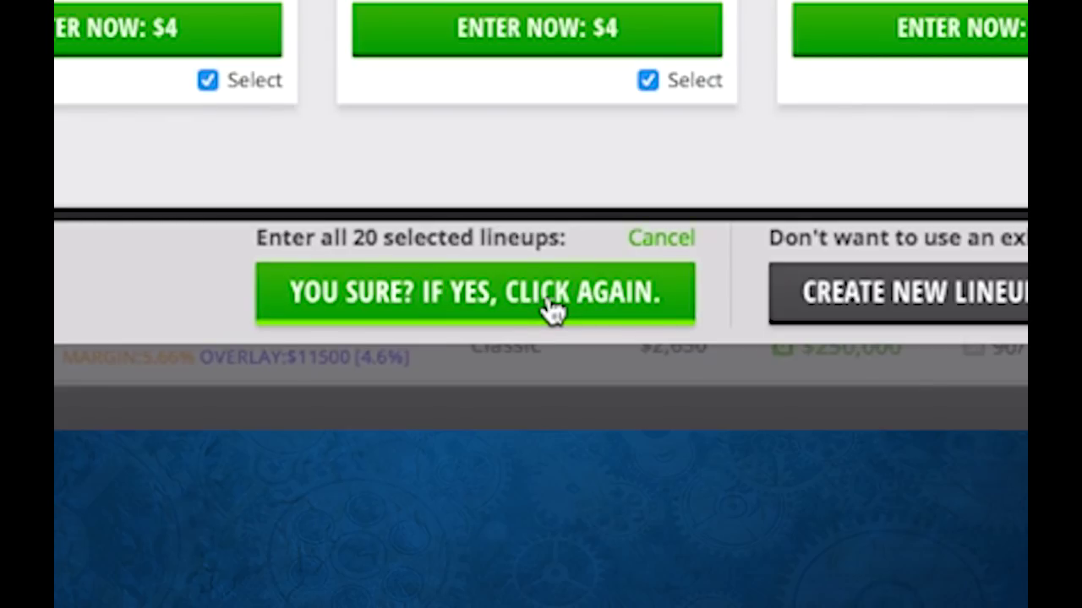
pyautogui.click(550, 311)
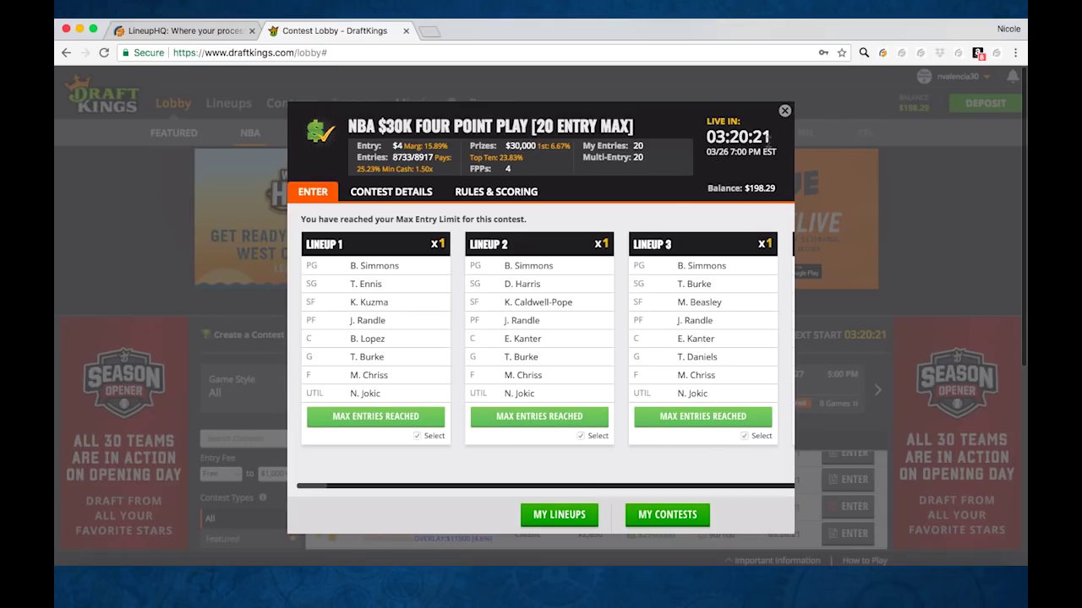
pyautogui.click(784, 111)
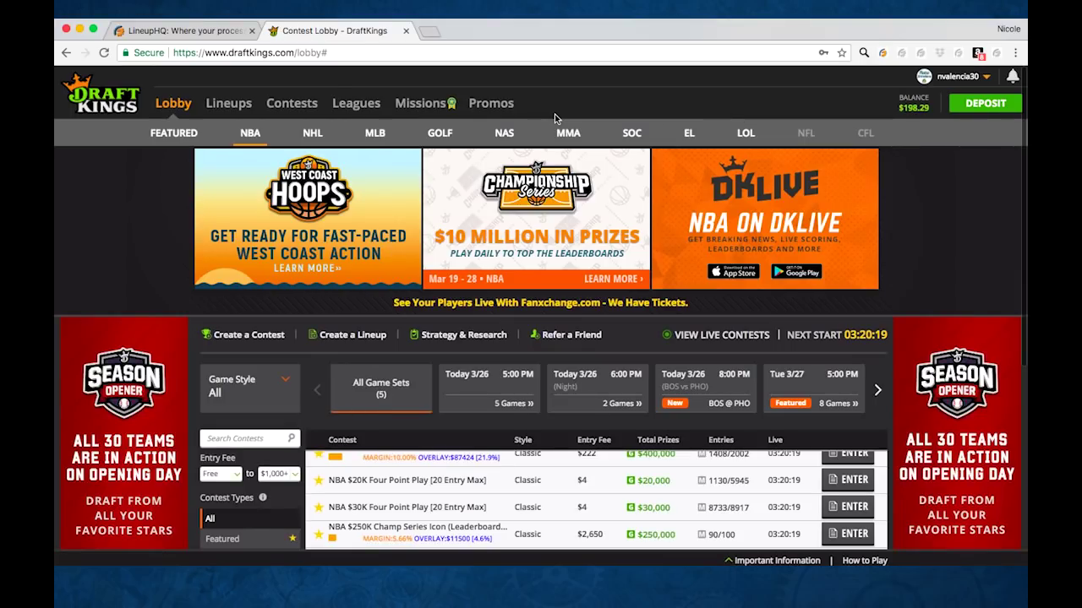
# Return to the LineupHQ player pool and exclude Ben Simmons and Nikola Jokic.
pyautogui.click(190, 32)
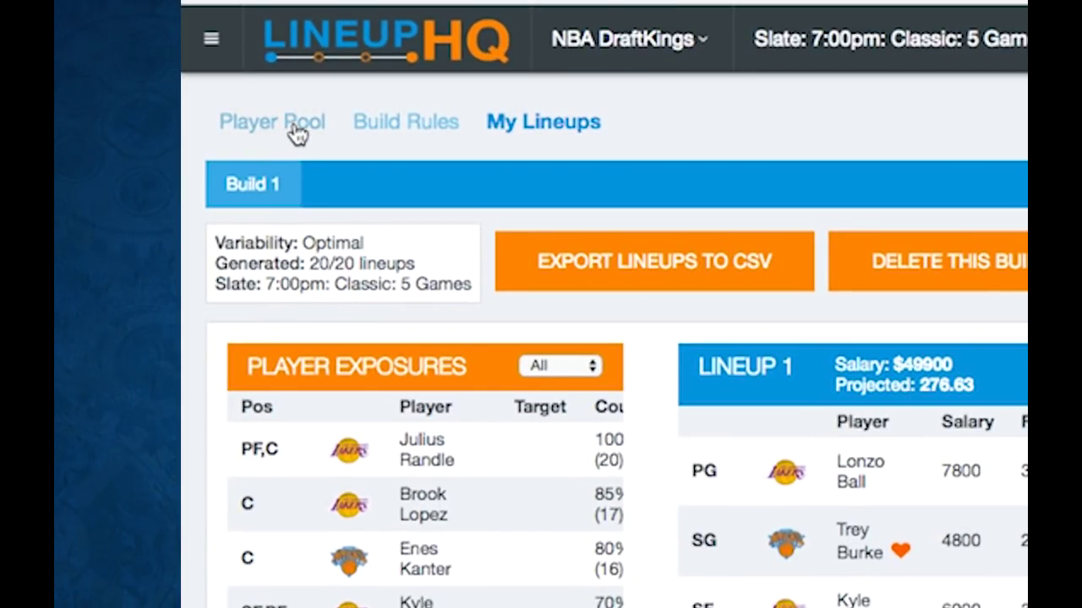
pyautogui.click(296, 126)
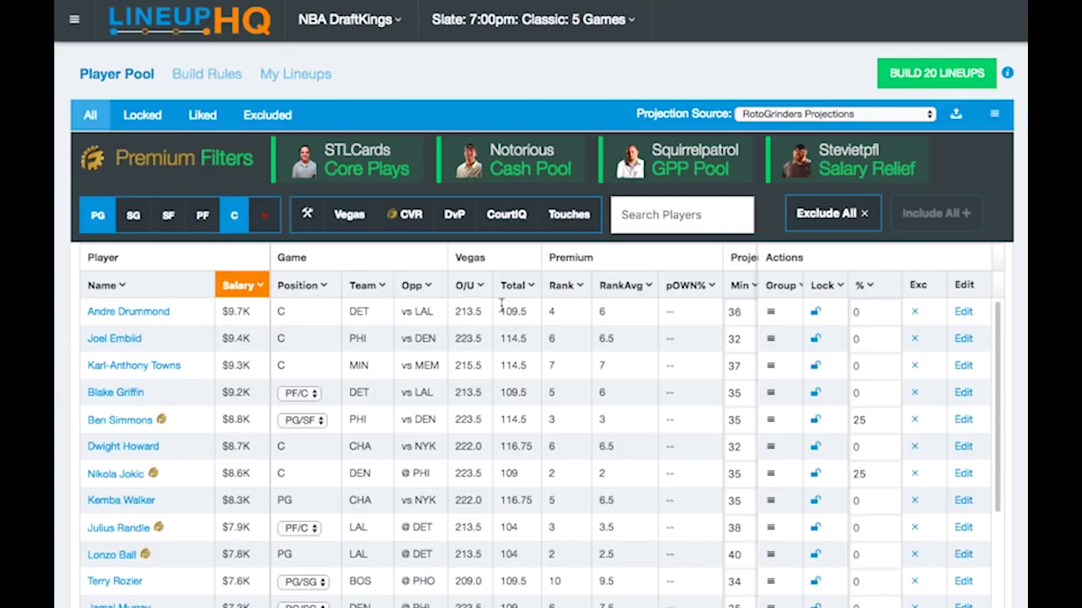
pyautogui.click(915, 420)
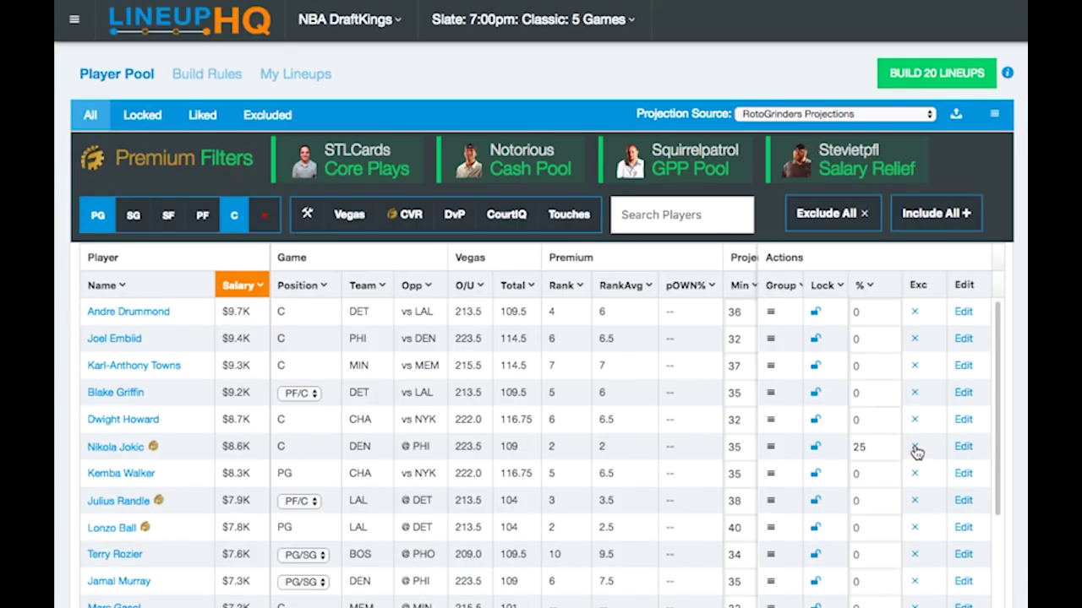
pyautogui.click(916, 447)
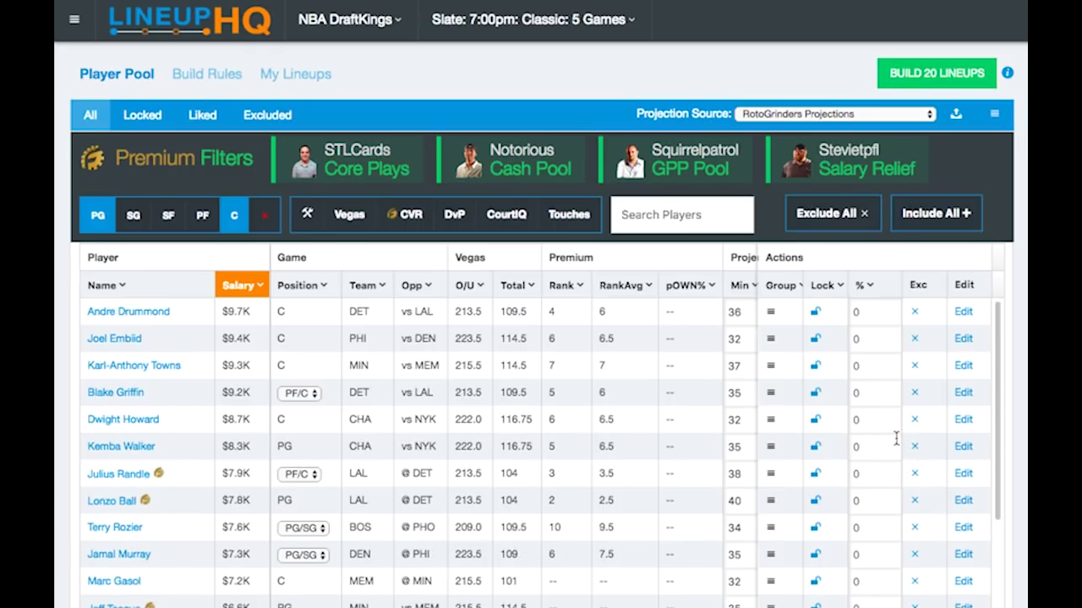
# Set Karl-Anthony Towns' exposure to 50%, enter an exposure for Julius Randle, and build 20 new lineups.
pyautogui.click(850, 368)
pyautogui.write('5')
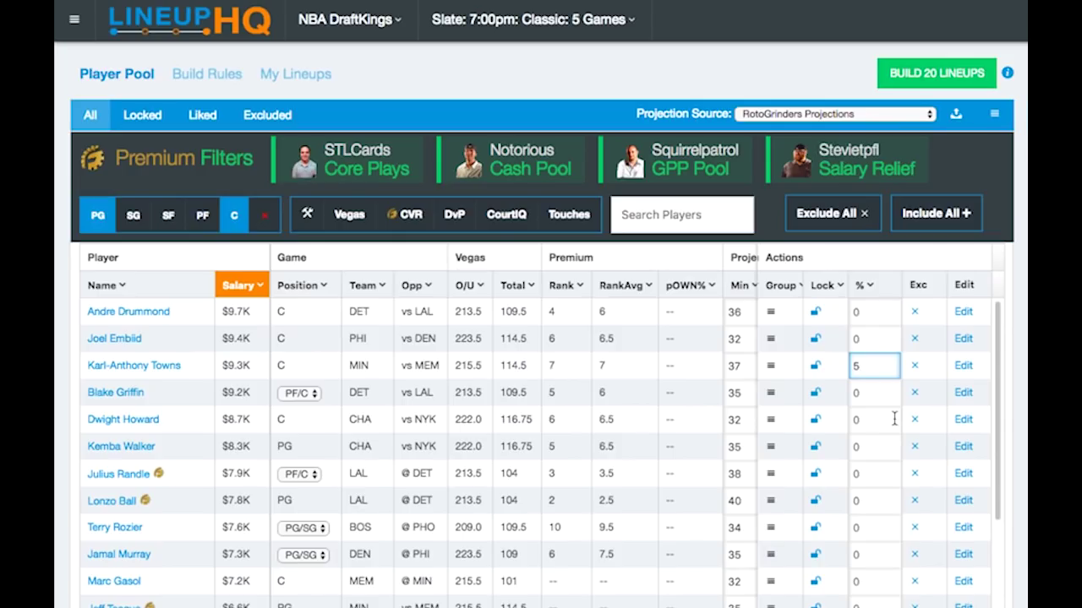
pyautogui.write('0')
pyautogui.click(890, 474)
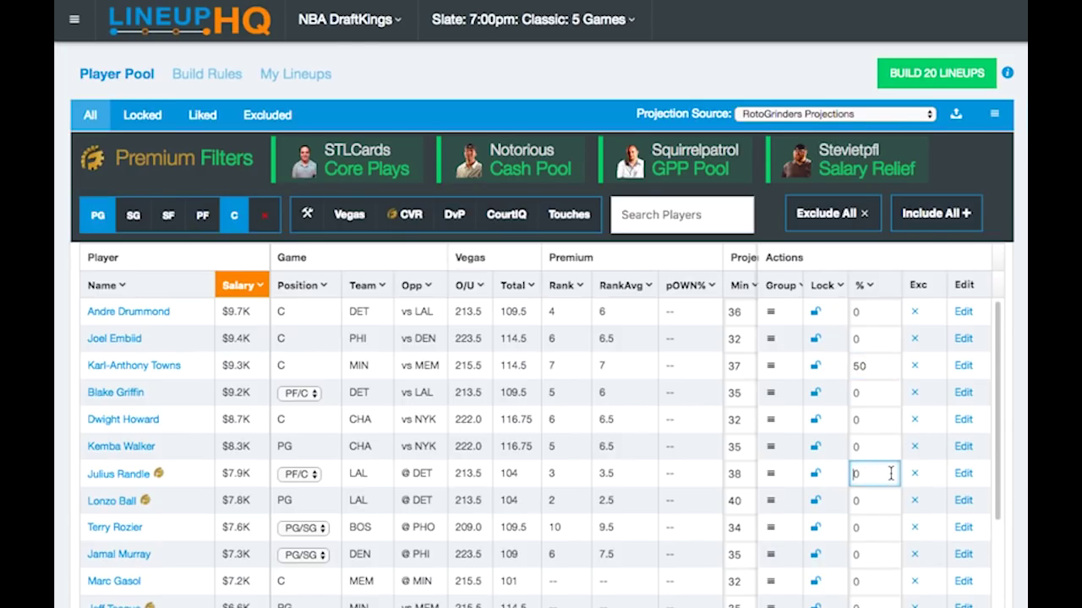
pyautogui.write('2')
pyautogui.click(913, 82)
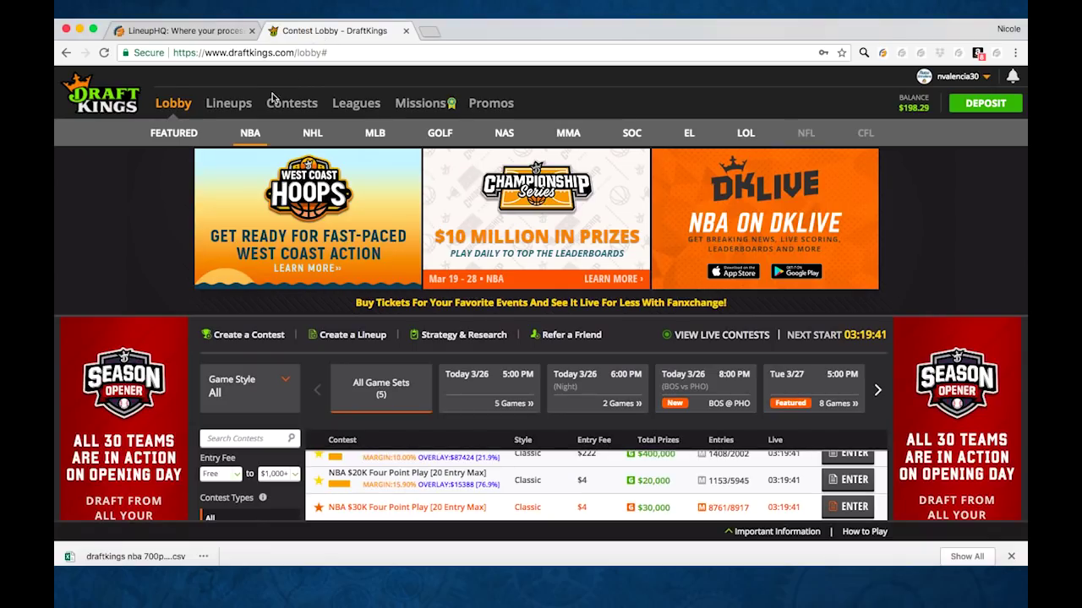
# Open the page for editing existing contest entries from the DraftKings lineups page.
pyautogui.click(228, 105)
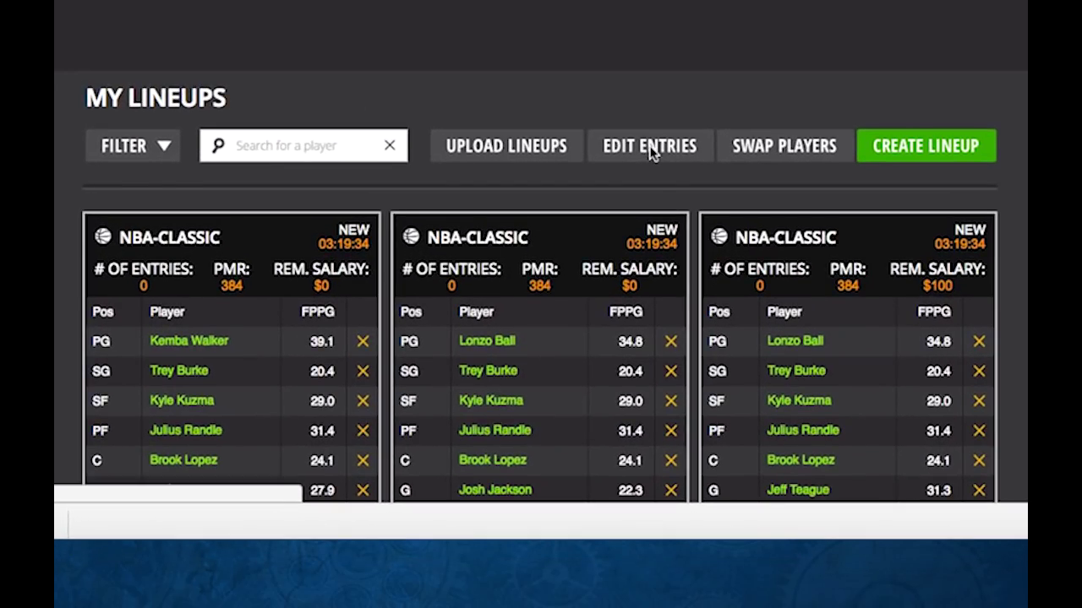
pyautogui.scroll(-1, 651, 152)
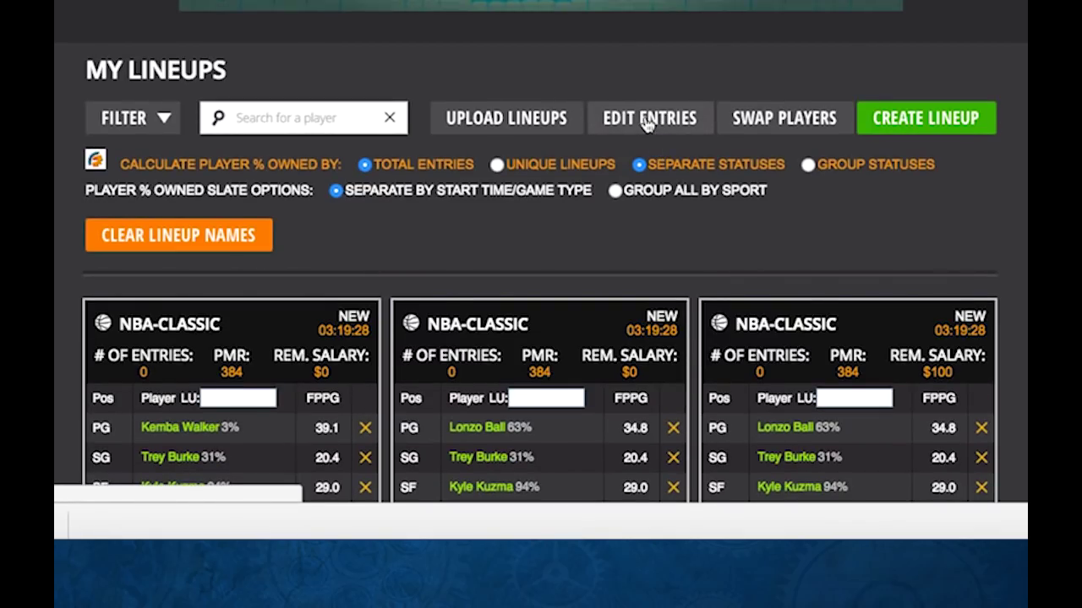
pyautogui.click(648, 118)
pyautogui.scroll(-3, 638, 127)
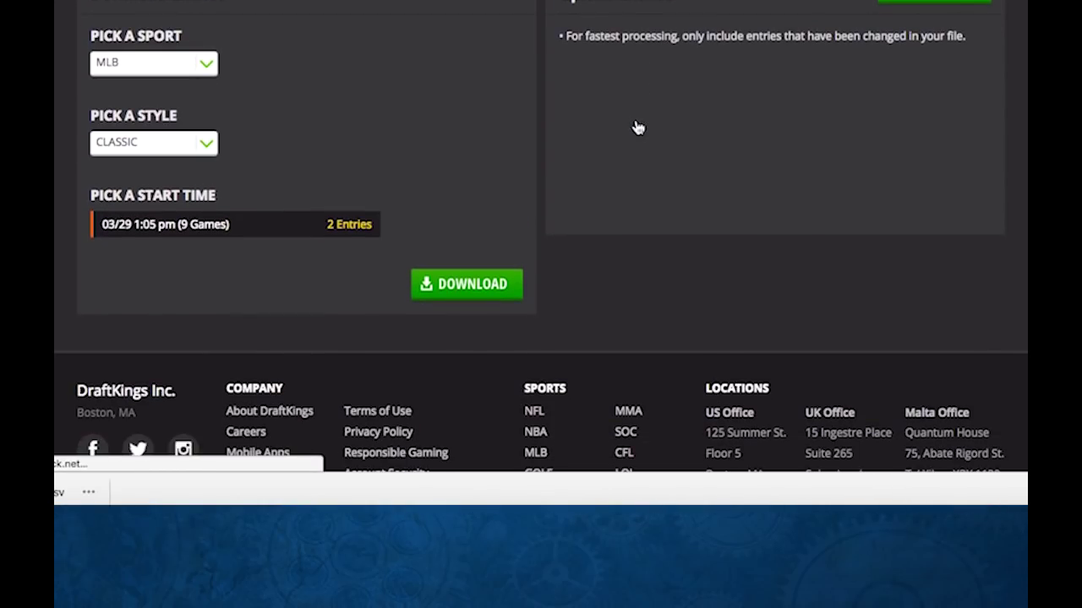
# Download the NBA Classic entries for the 03/26 5:00 pm (5 Games) start time and open the DKEntries file in Excel.
pyautogui.click(207, 68)
pyautogui.click(136, 110)
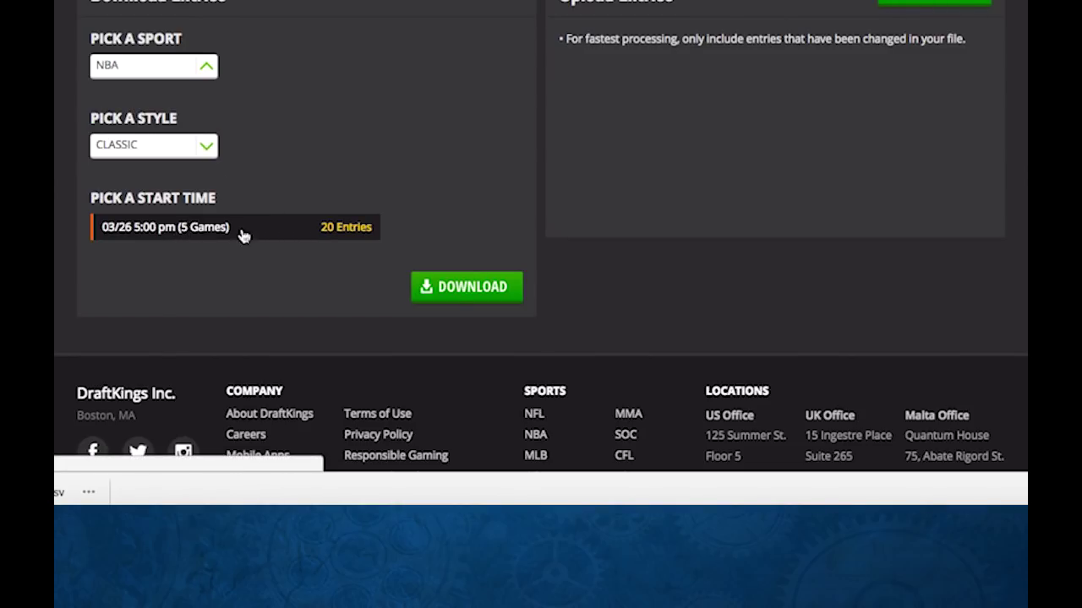
pyautogui.click(476, 289)
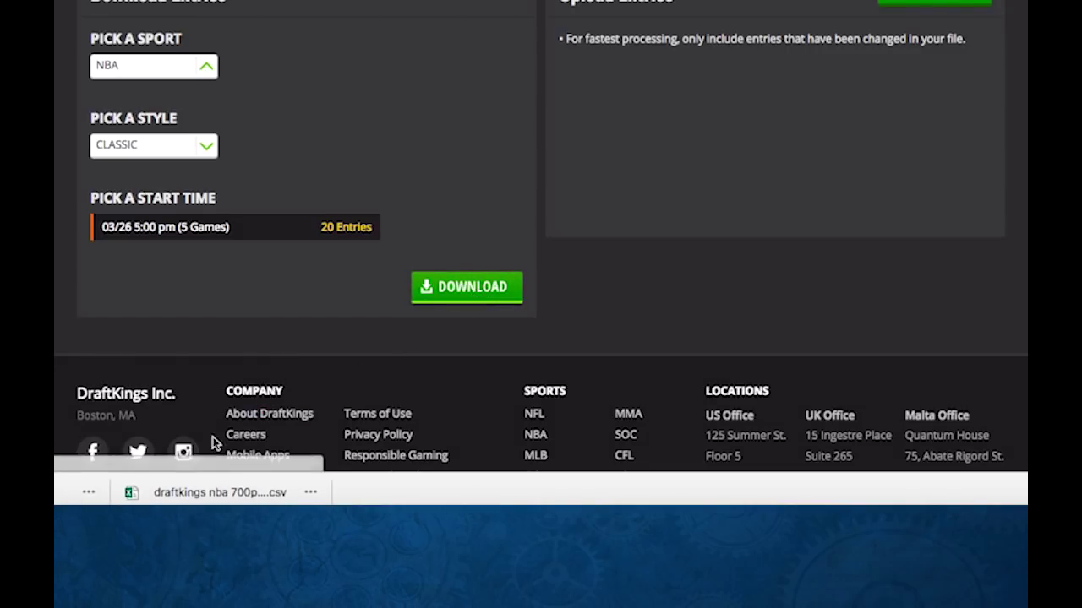
pyautogui.click(92, 493)
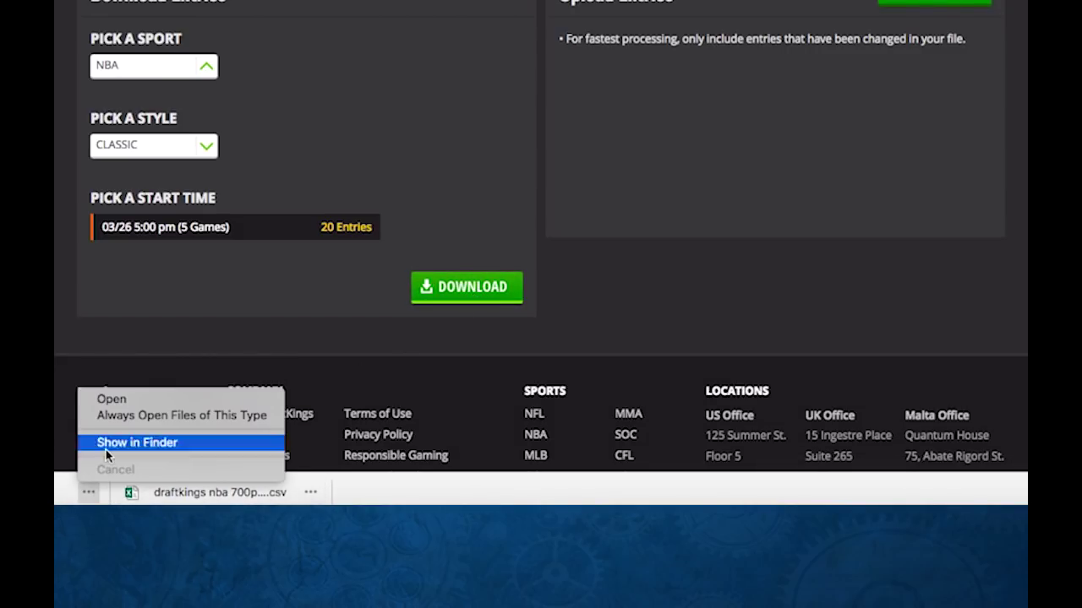
pyautogui.click(114, 401)
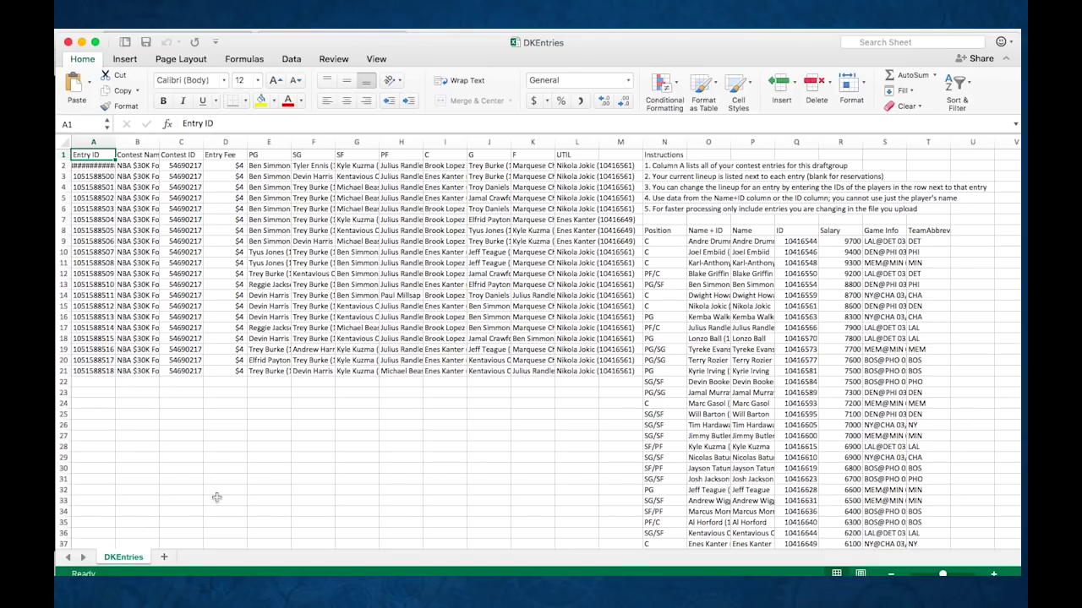
# Put the DKEntries workbook aside and open the downloaded draftkings nba 700pm_ Classic_ 5 Games (4) lineup file in Excel.
pyautogui.click(82, 42)
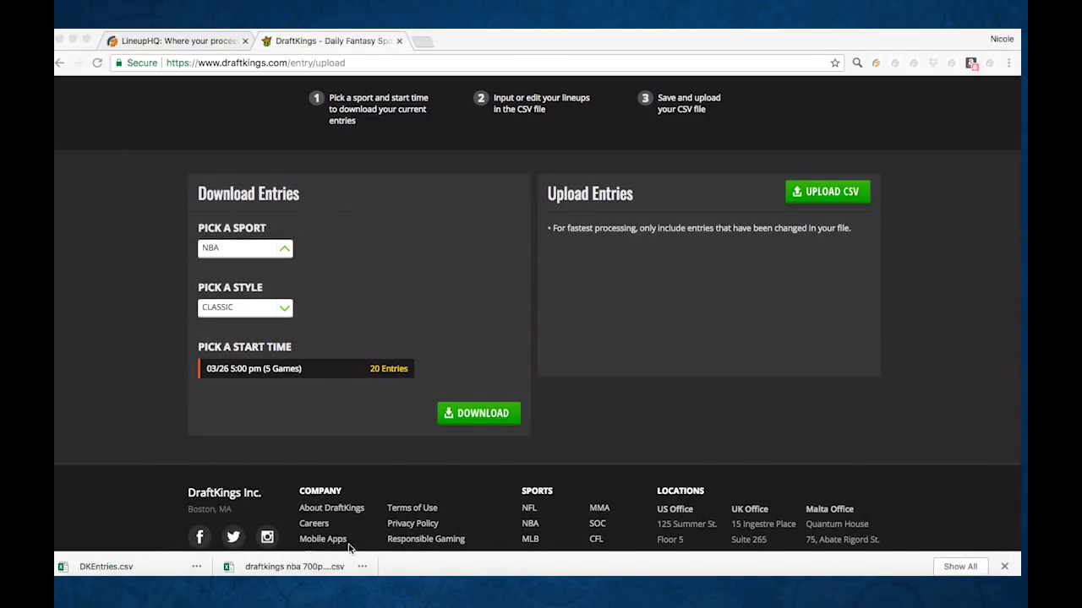
pyautogui.click(363, 567)
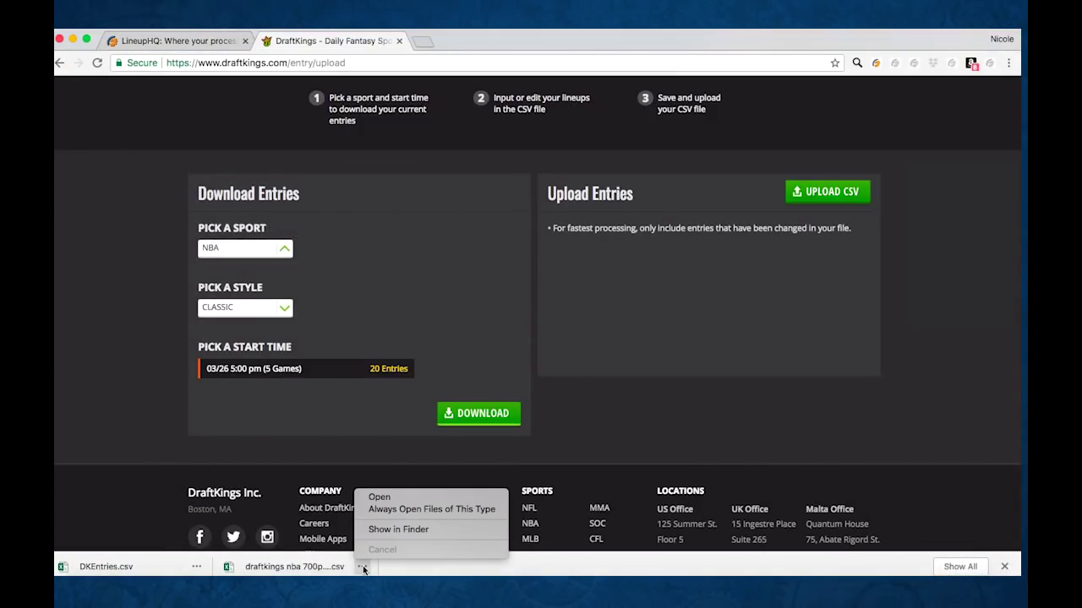
pyautogui.click(385, 499)
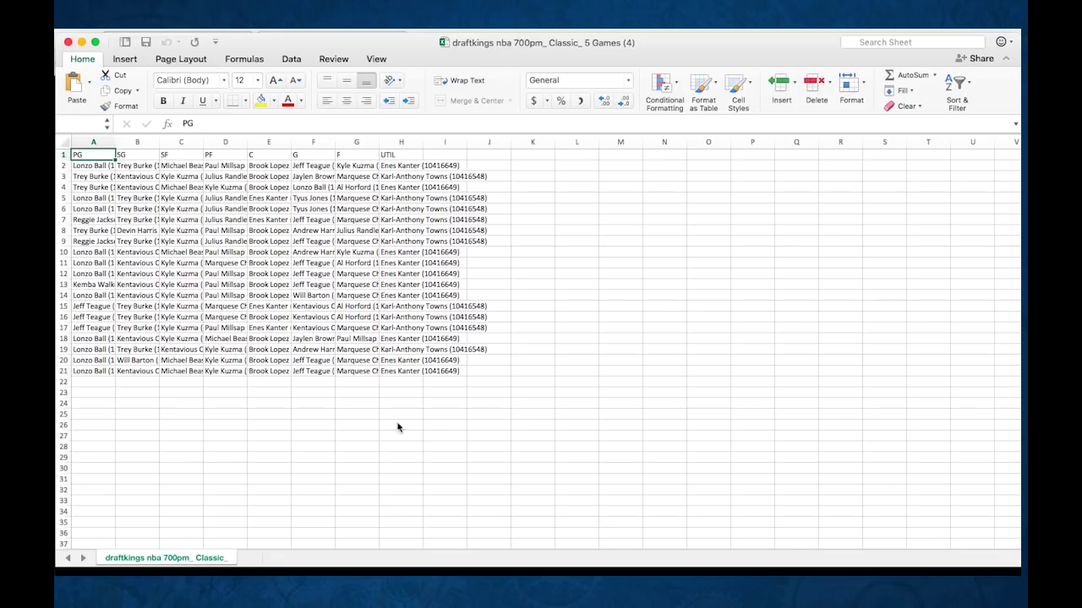
# Copy all the new lineups in A2:H21, from PG through UTIL, without the header row.
pyautogui.moveTo(99, 167); pyautogui.dragTo(365, 362)
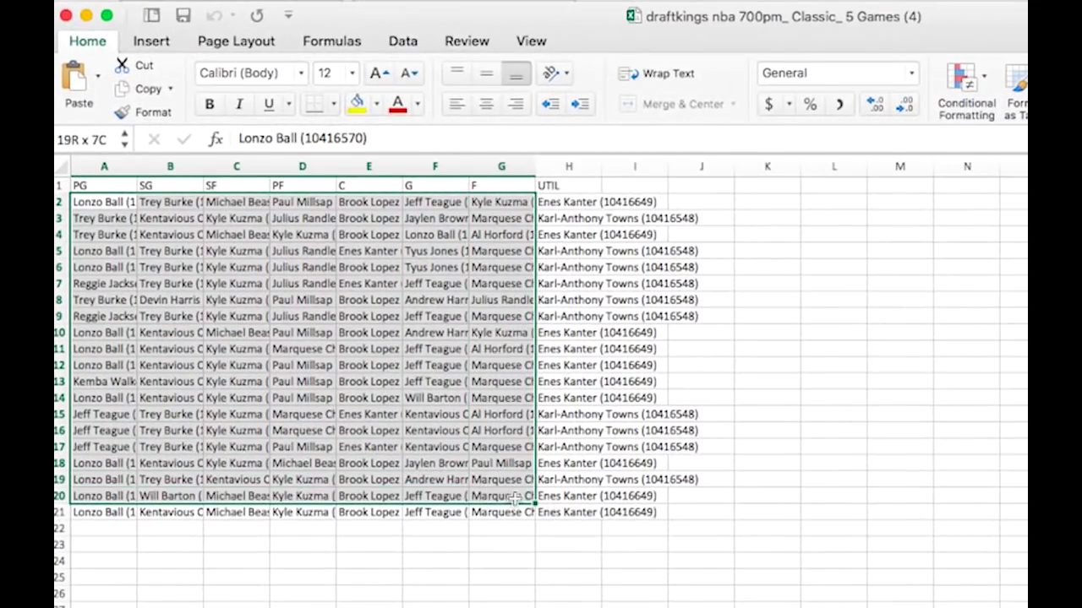
pyautogui.moveTo(516, 498); pyautogui.dragTo(553, 515)
pyautogui.press('super+c')
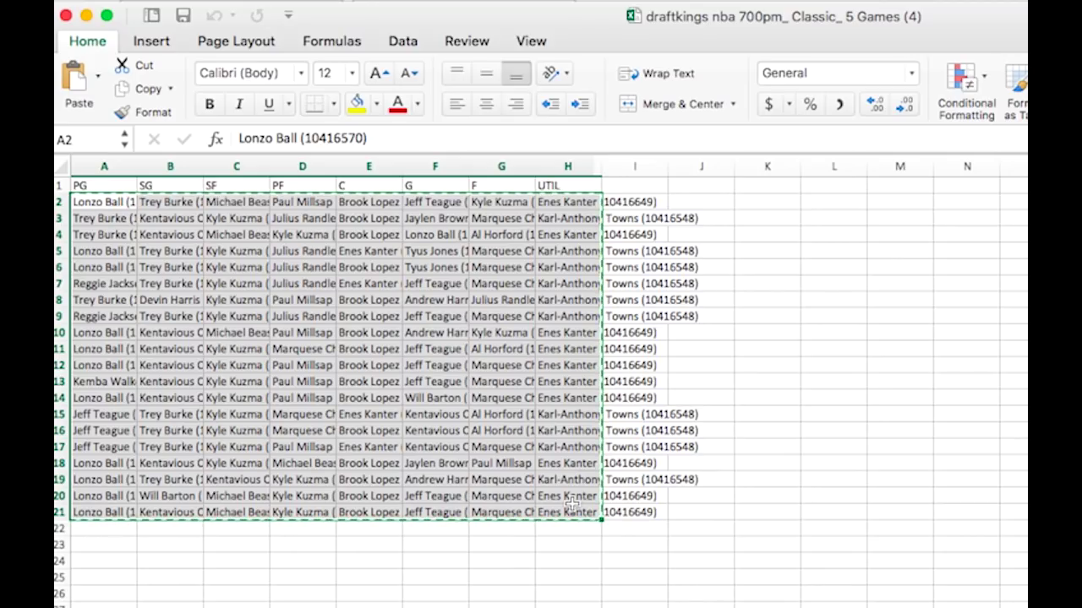
# Paste the copied lineups over the existing ones in DKEntries starting at cell E2, then save and close the file.
pyautogui.click(87, 16)
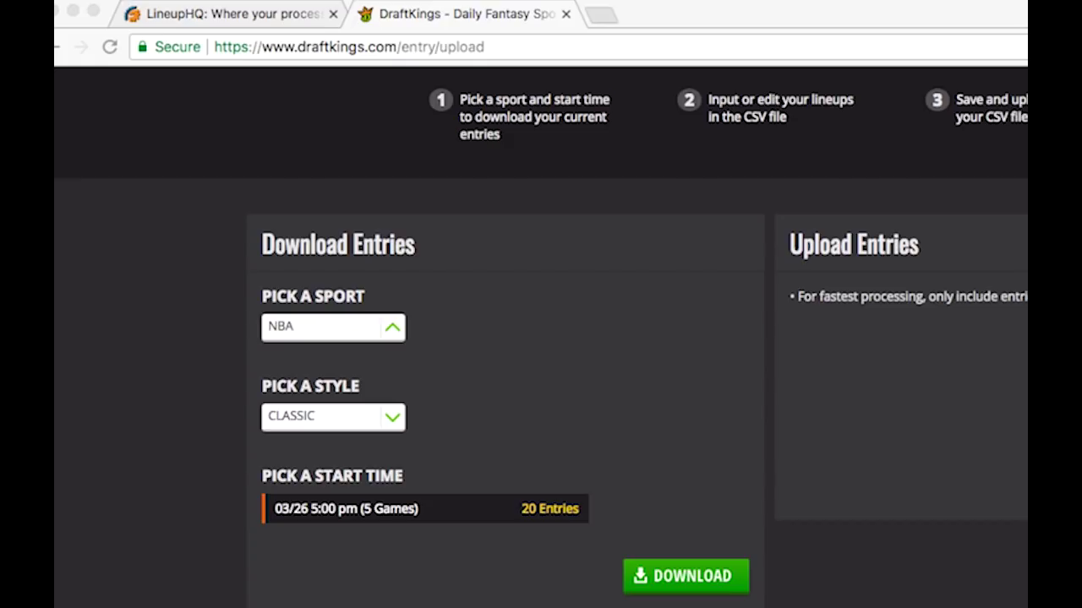
pyautogui.click(972, 601)
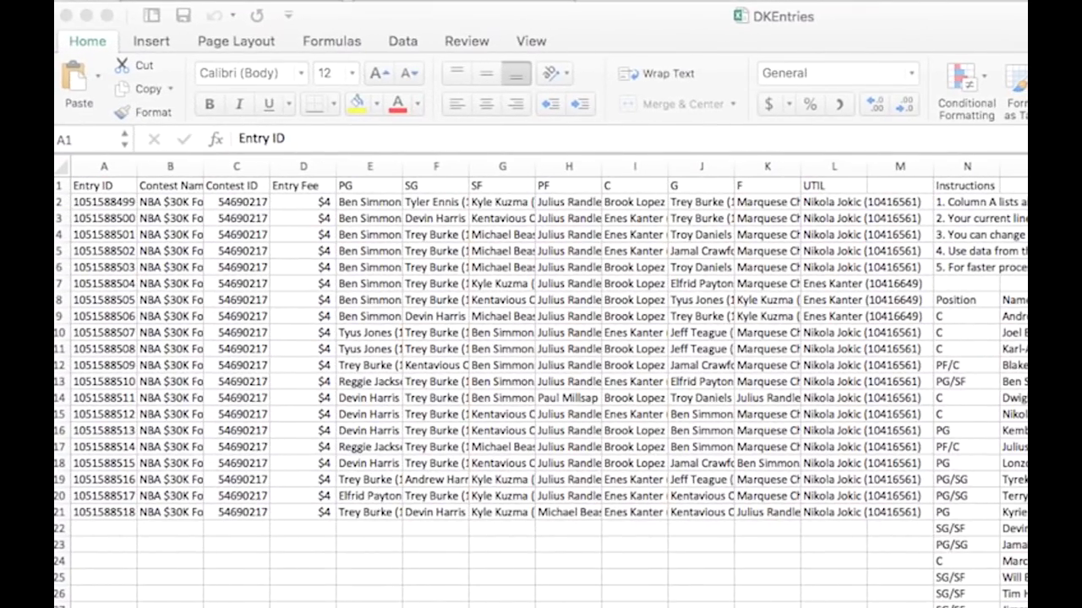
pyautogui.click(358, 203)
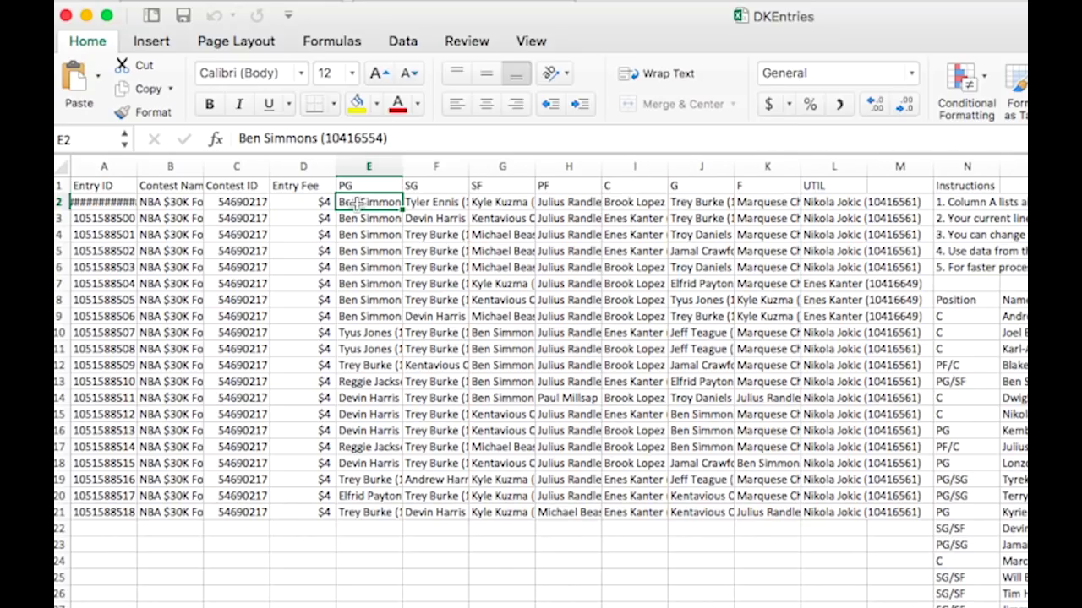
pyautogui.press('super+v')
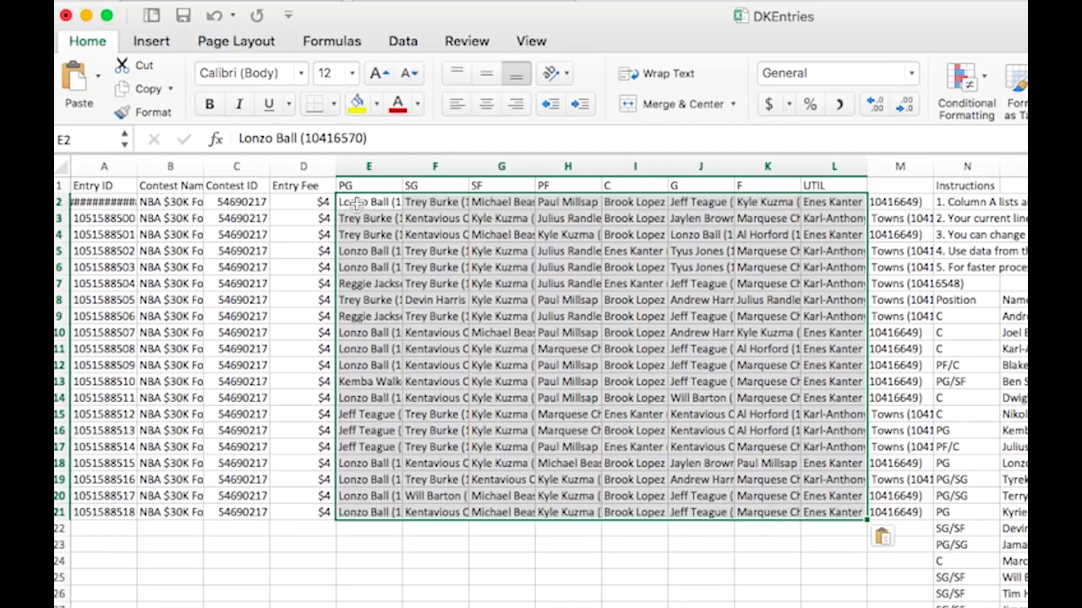
pyautogui.click(185, 17)
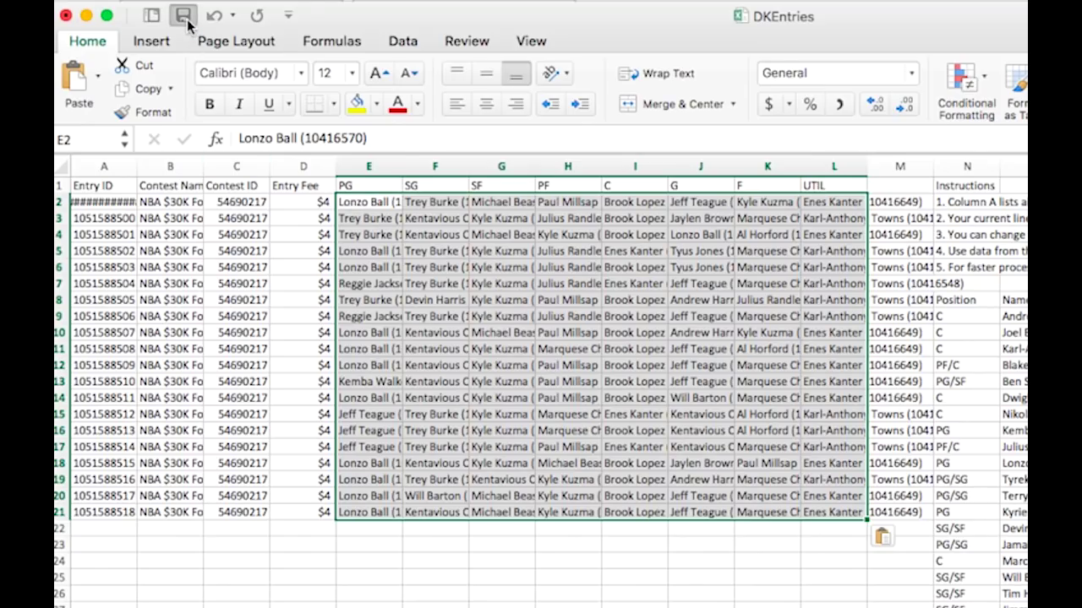
pyautogui.click(68, 17)
# Upload the edited DKEntries.csv from Downloads on the DraftKings edit entries page.
pyautogui.click(945, 155)
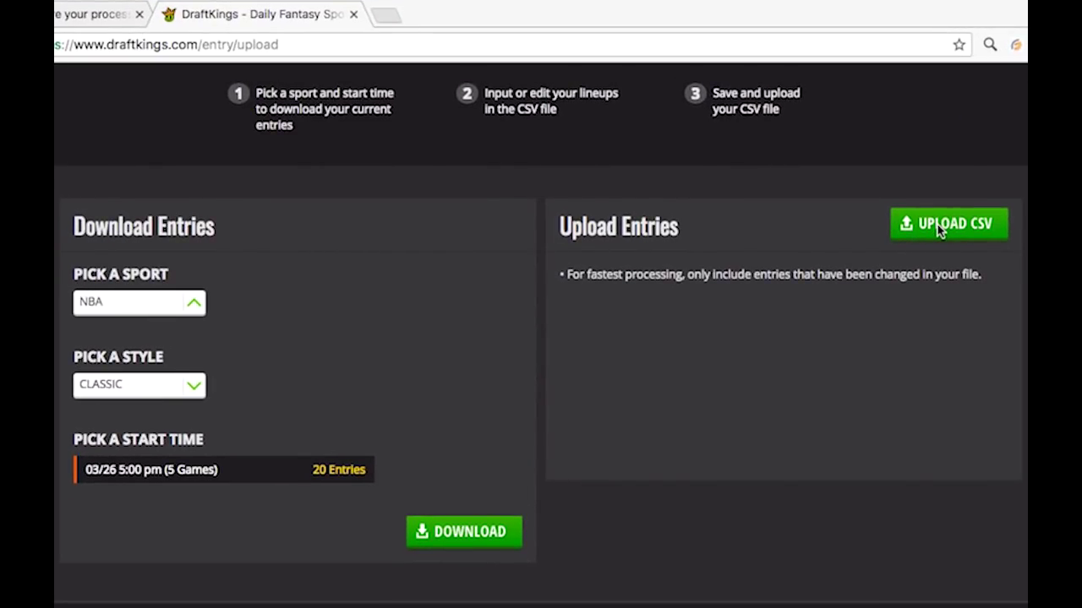
pyautogui.click(937, 225)
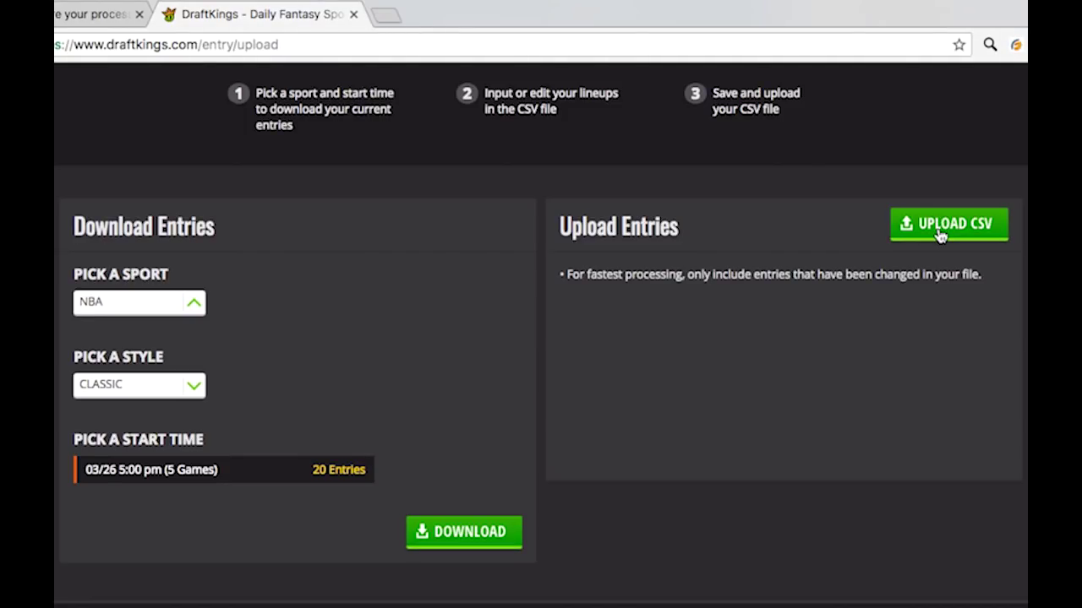
pyautogui.click(938, 233)
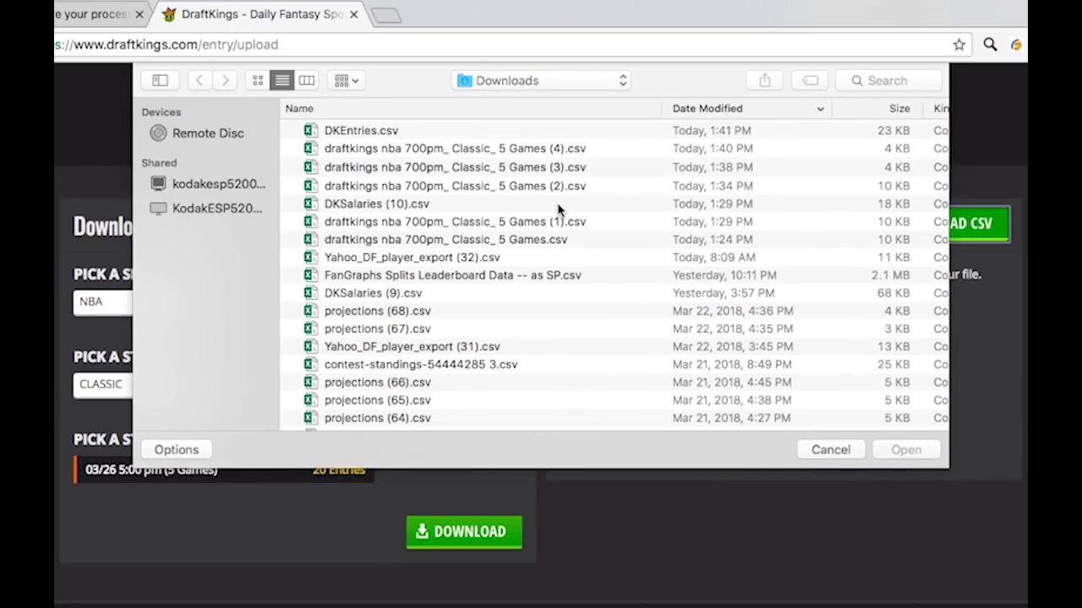
pyautogui.click(375, 131)
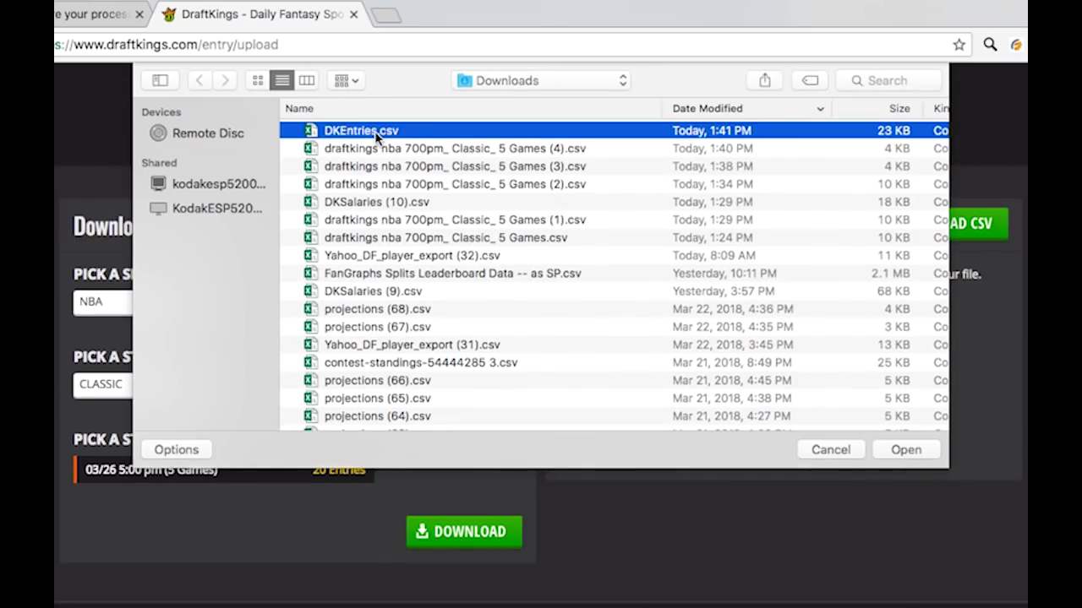
pyautogui.click(903, 451)
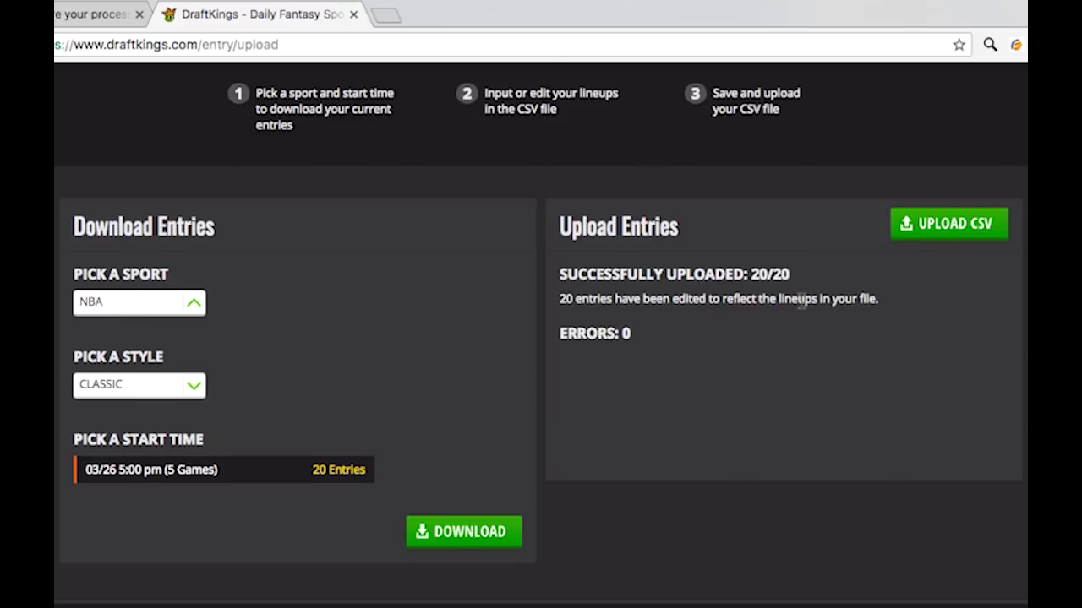
# Return to the My Lineups page and examine the upcoming NBA Classic lineups for the replaced players and ownership percentages.
pyautogui.scroll(3, 795, 305)
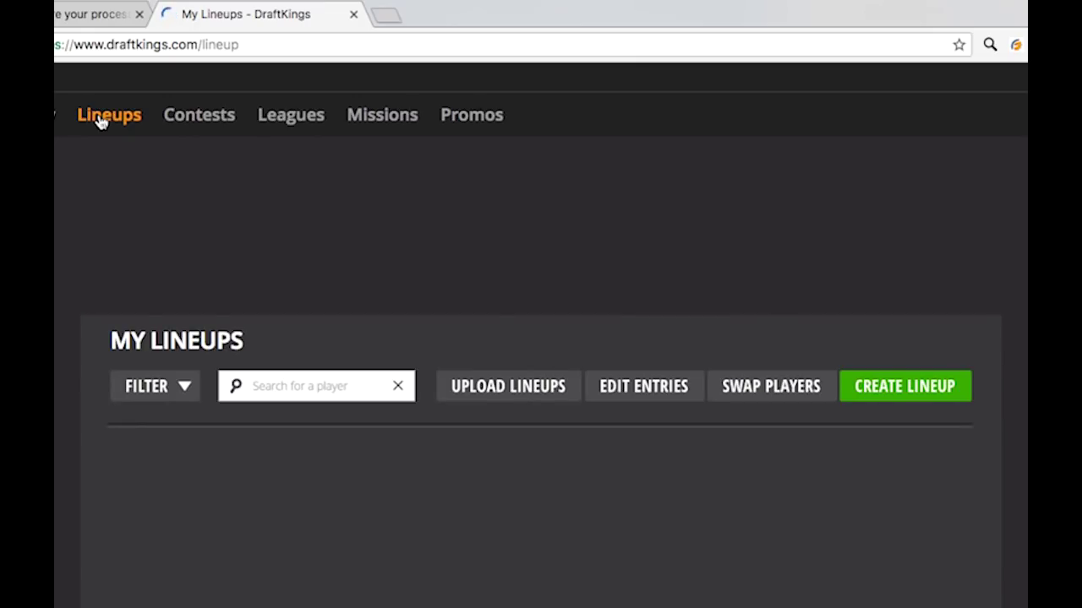
pyautogui.scroll(-5, 475, 313)
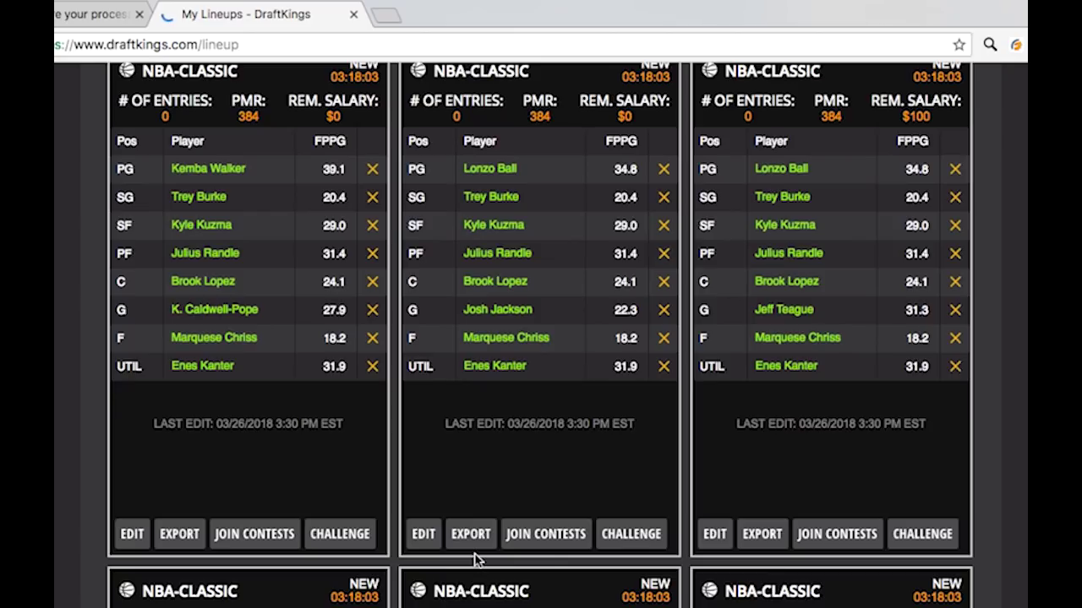
pyautogui.scroll(-1, 476, 558)
pyautogui.scroll(-4, 476, 545)
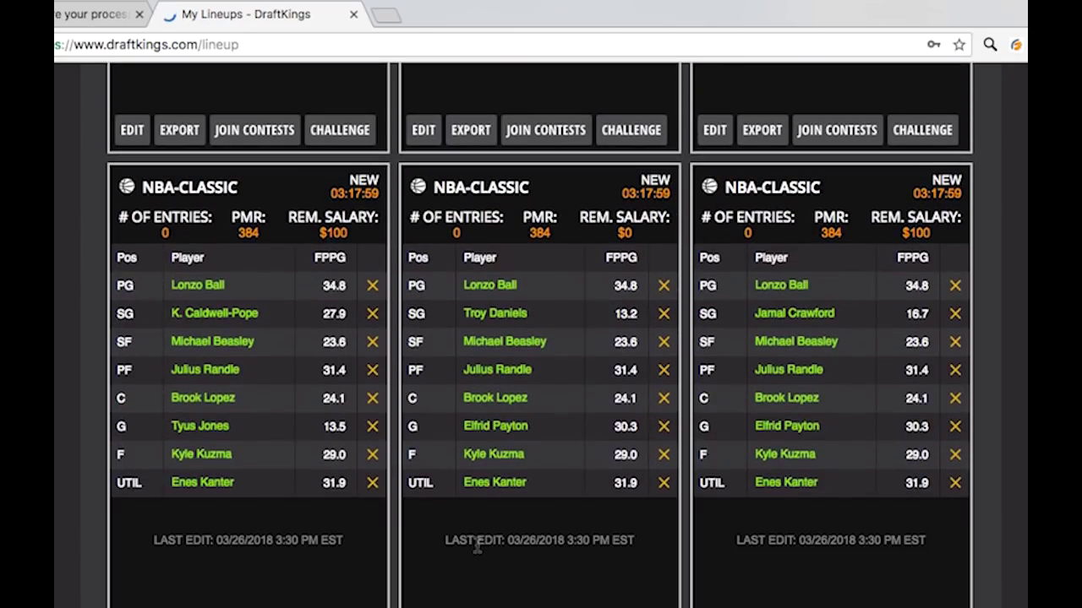
pyautogui.scroll(-20, 726, 478)
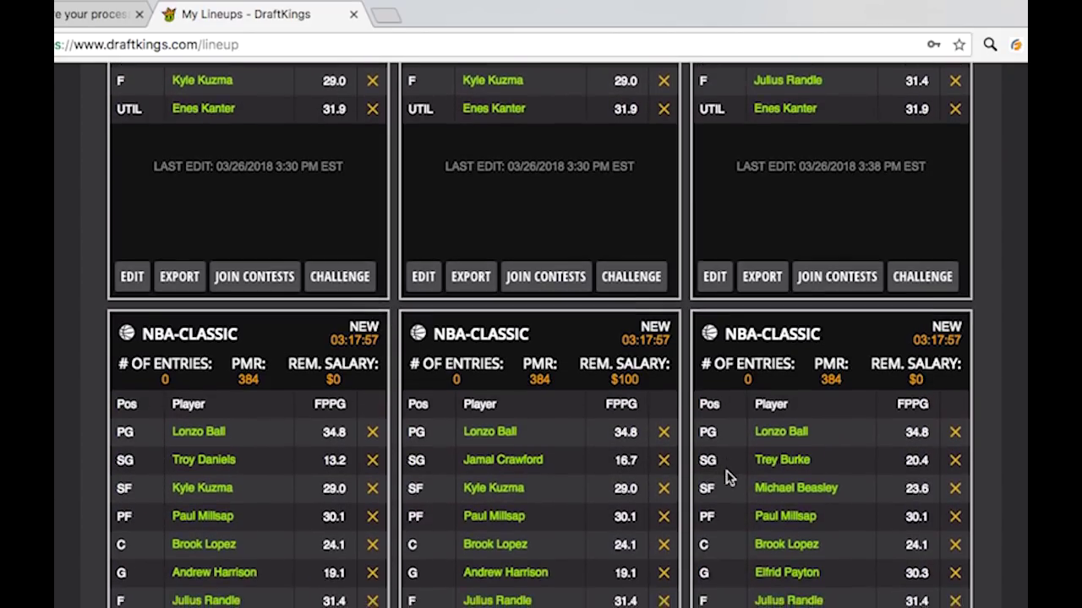
pyautogui.scroll(-3, 726, 474)
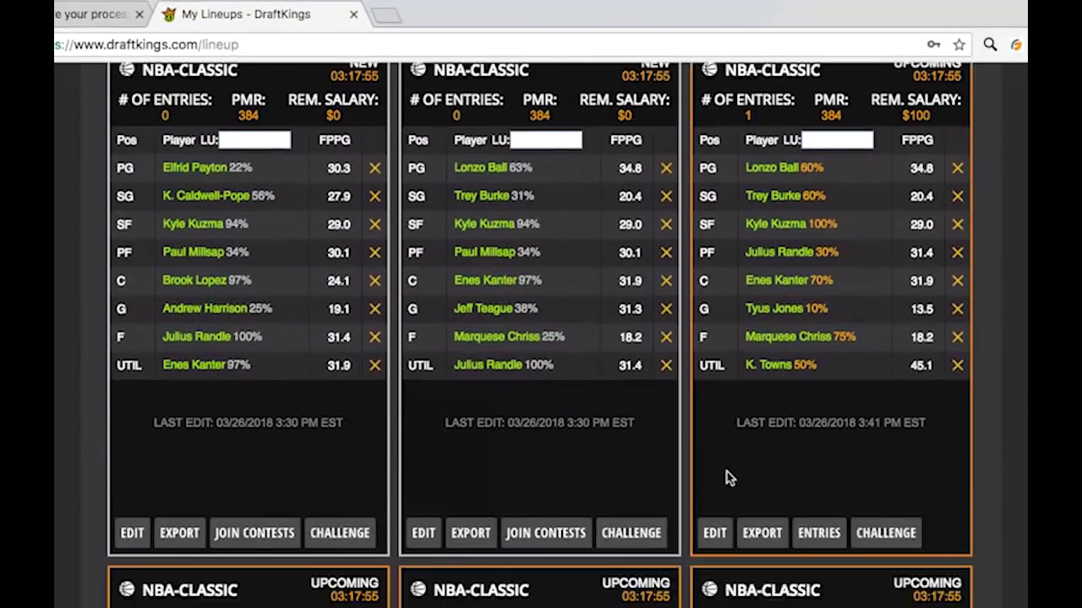
pyautogui.scroll(2, 802, 355)
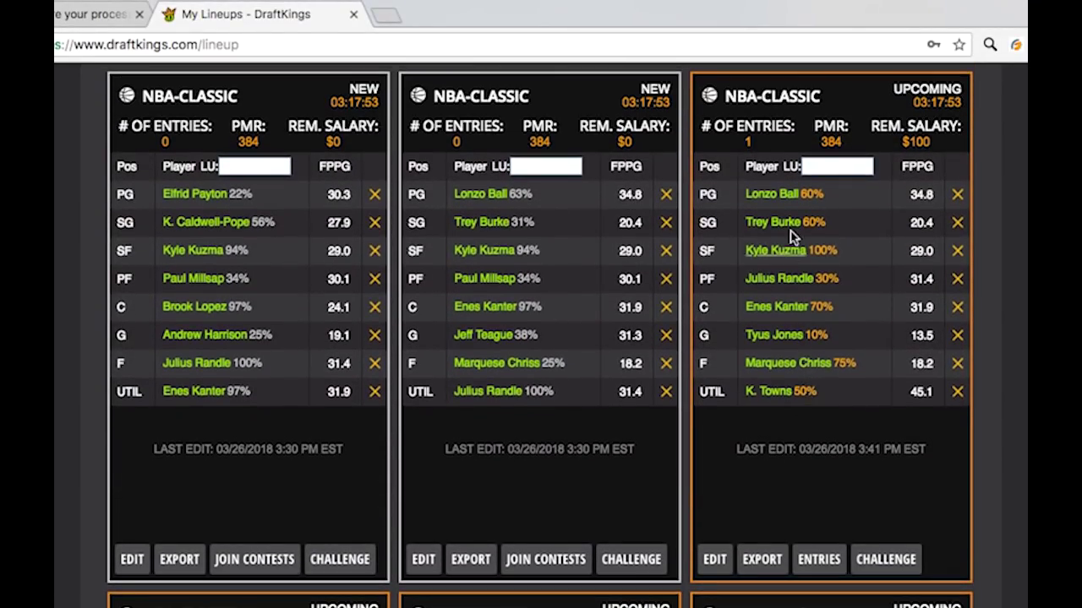
pyautogui.scroll(-2, 802, 406)
pyautogui.scroll(-3, 801, 405)
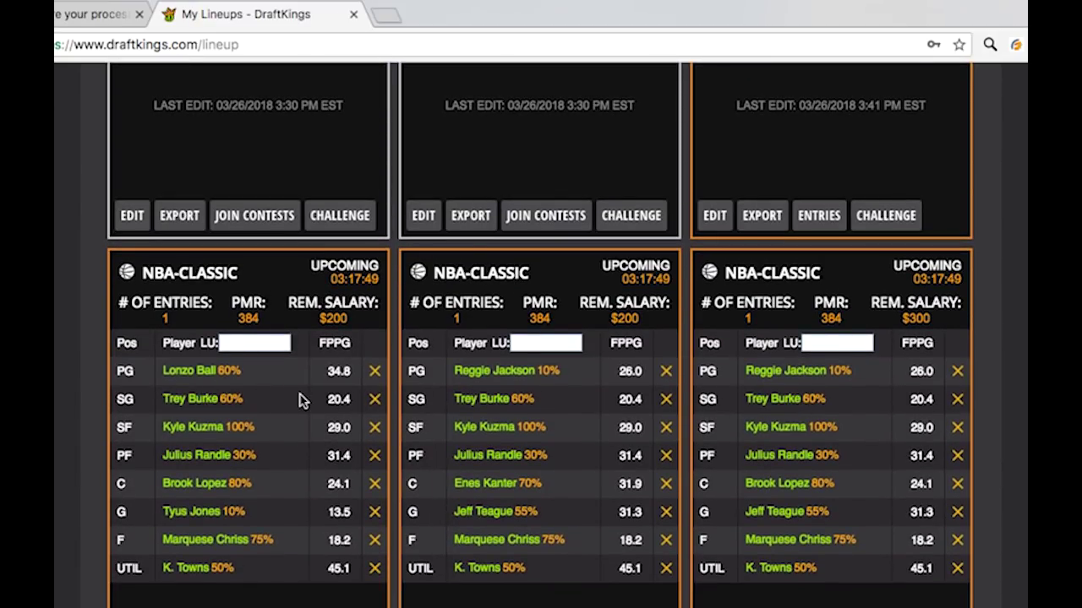
pyautogui.scroll(2, 303, 401)
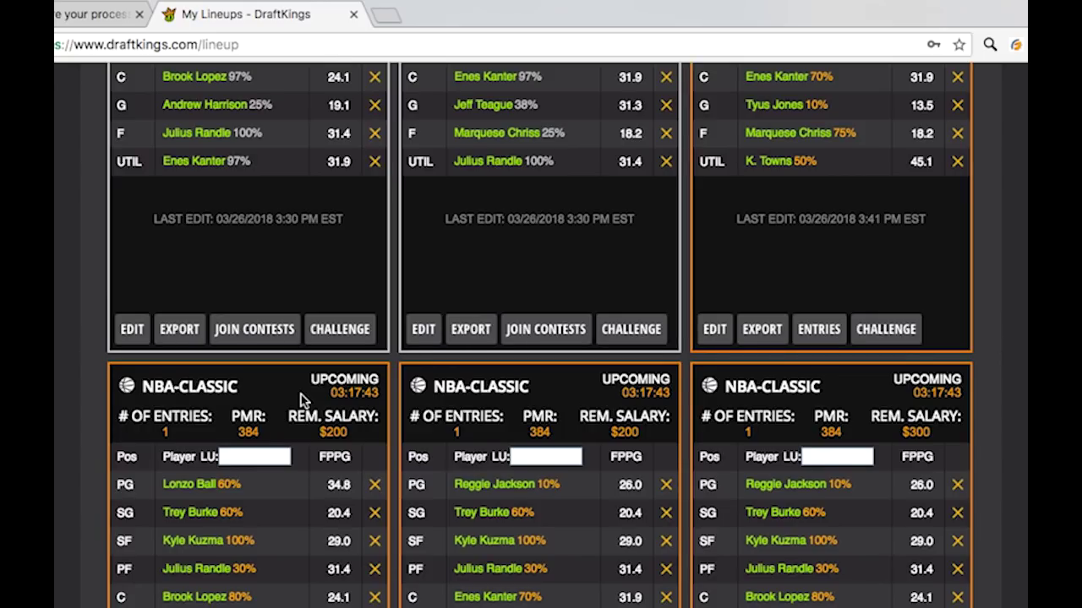
pyautogui.scroll(8, 302, 400)
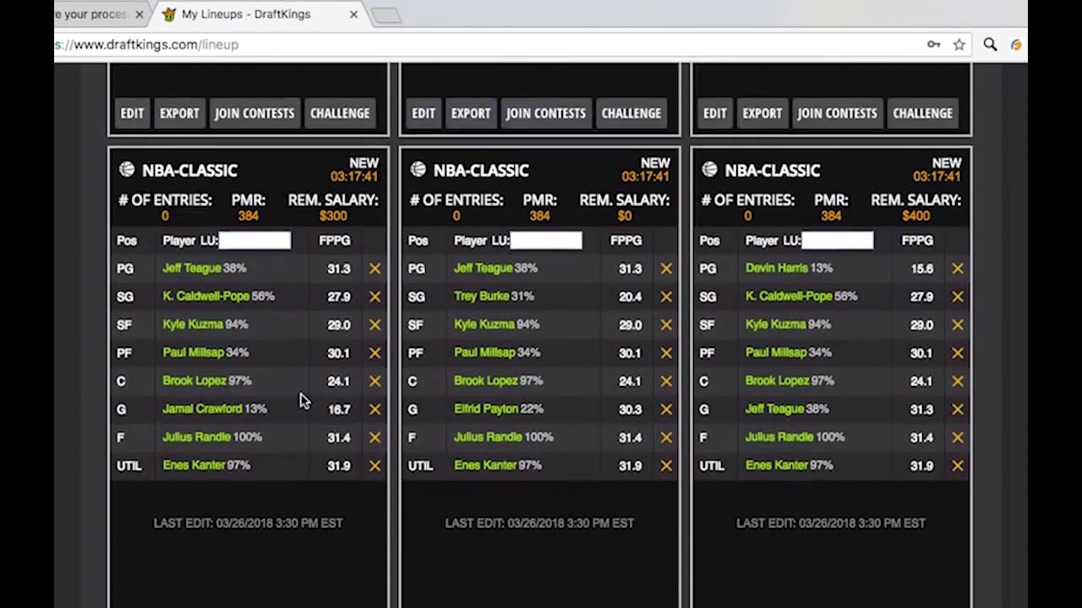
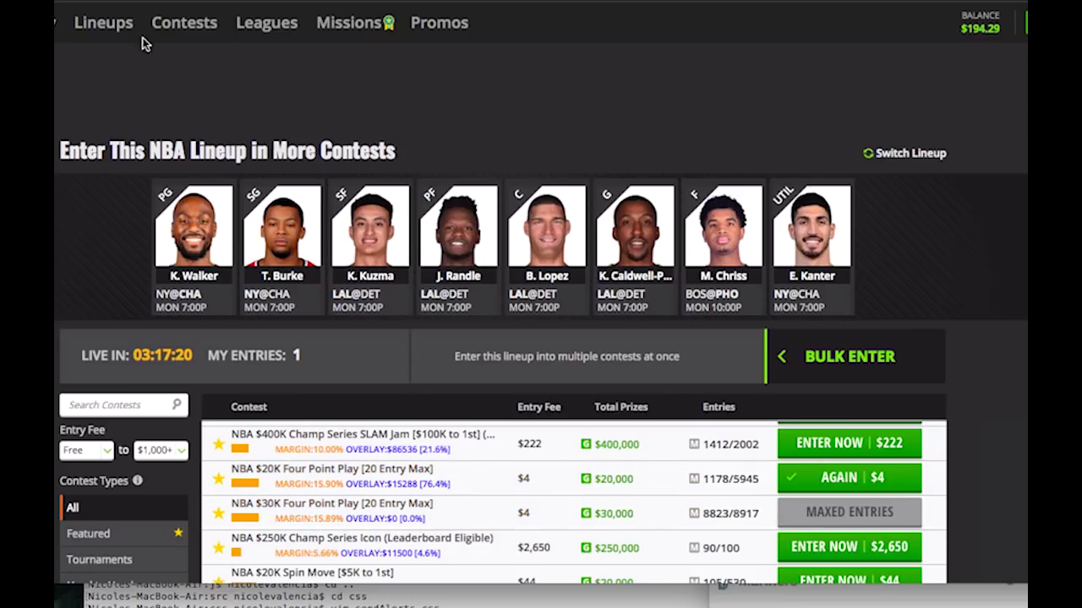
# Load the new lineup with Lonzo Ball, Trey Burke and Jeff Teague and enter it in the $4 NBA $20K Four Point Play contest.
pyautogui.click(107, 33)
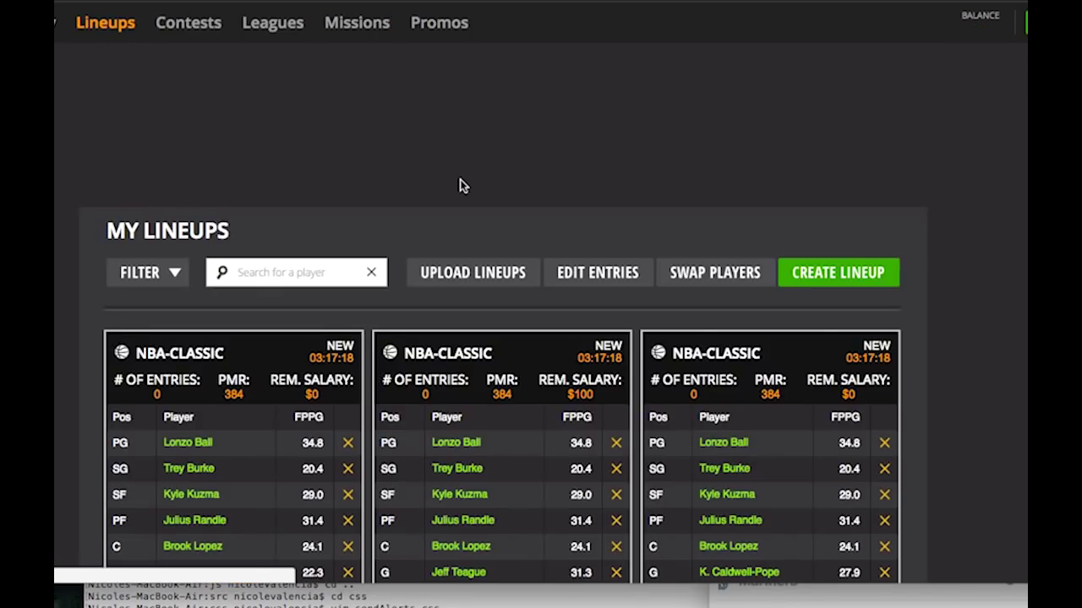
pyautogui.scroll(-4, 460, 184)
pyautogui.scroll(-4, 468, 393)
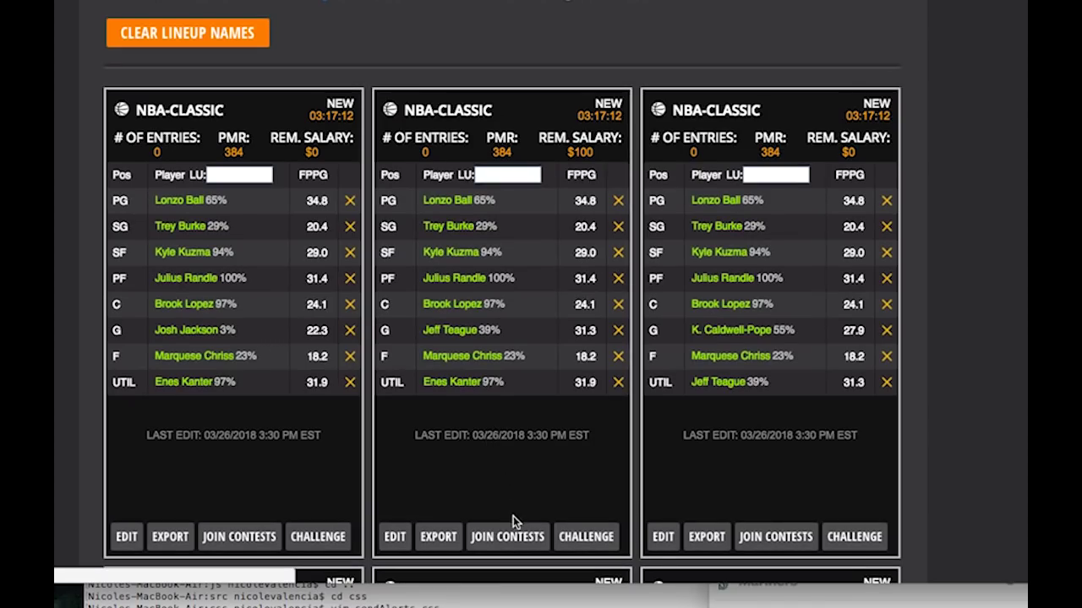
pyautogui.click(514, 538)
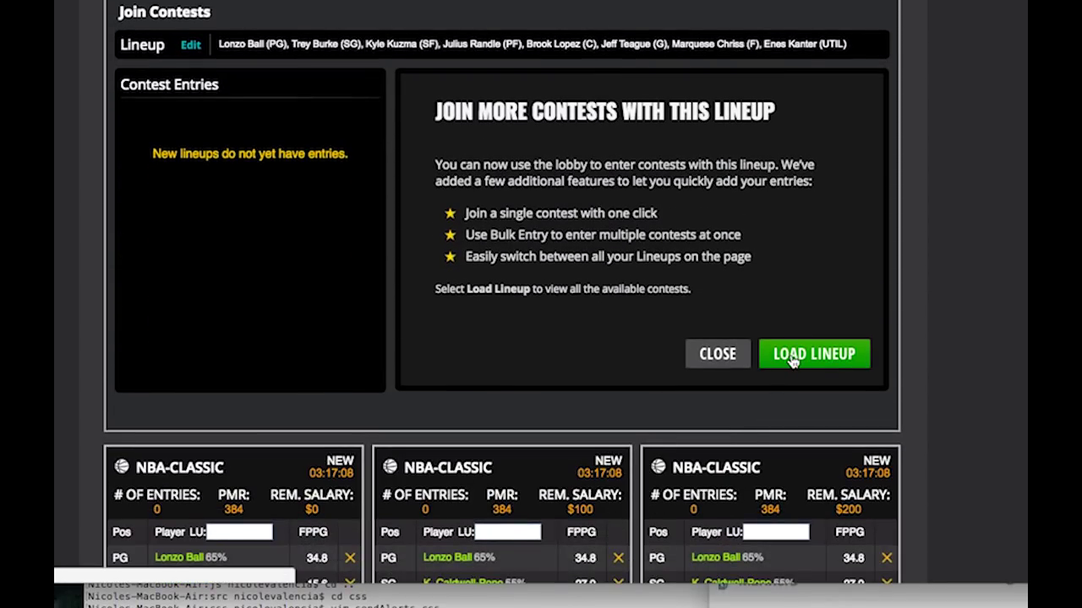
pyautogui.click(792, 360)
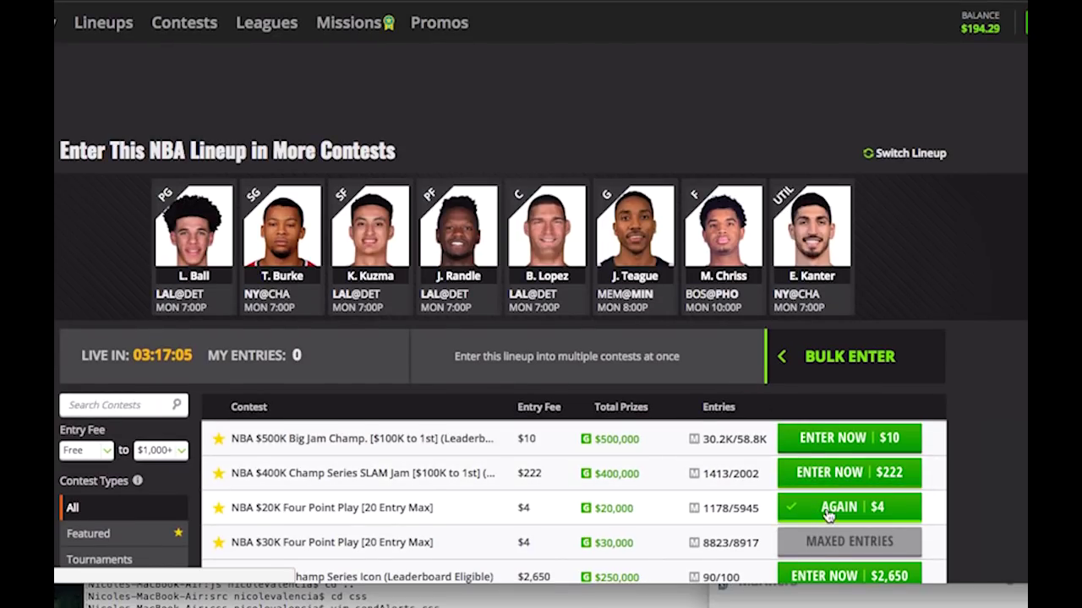
pyautogui.click(828, 512)
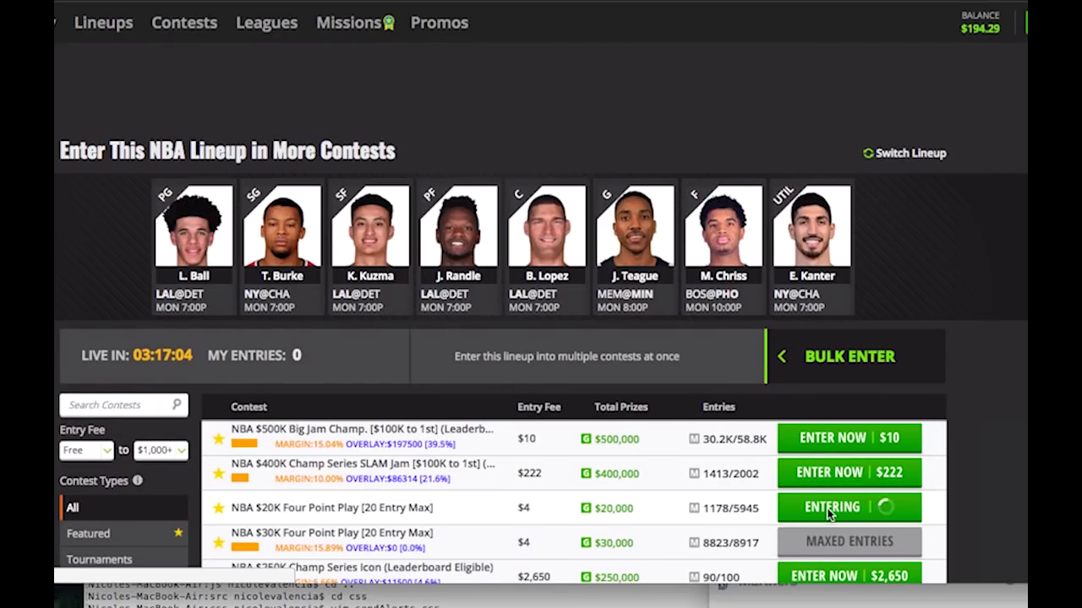
# Open the edit entries page from My Lineups and choose NBA as the sport for downloading entries.
pyautogui.click(103, 32)
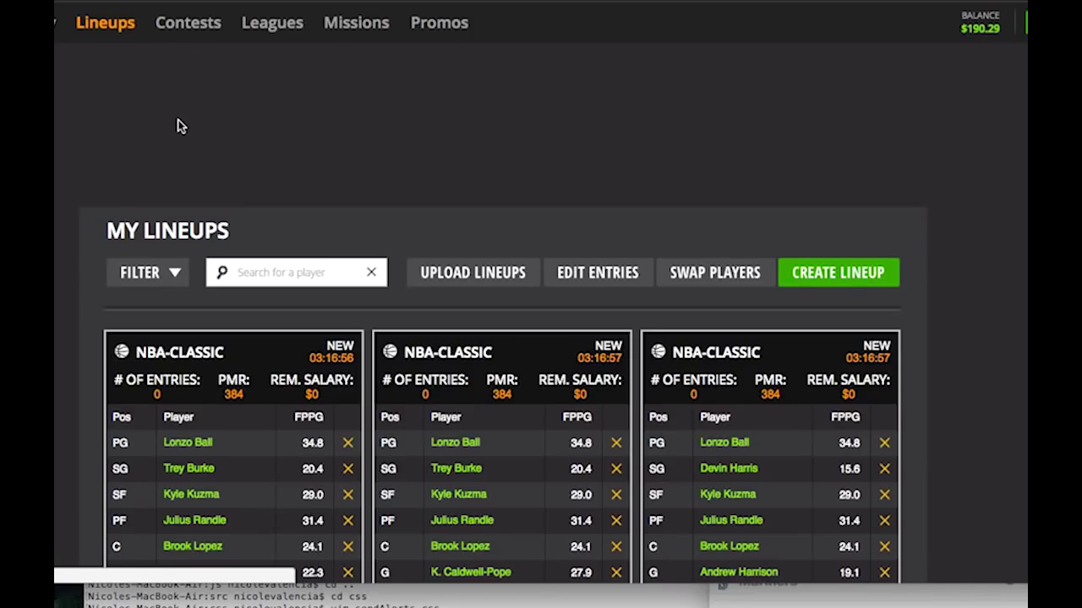
pyautogui.scroll(-1, 179, 127)
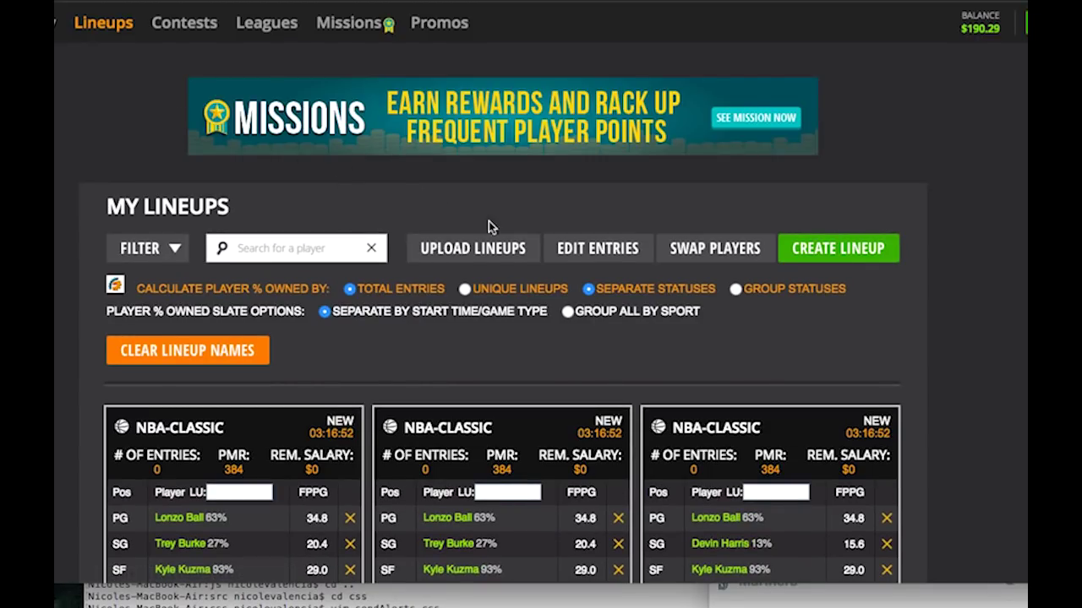
pyautogui.click(595, 258)
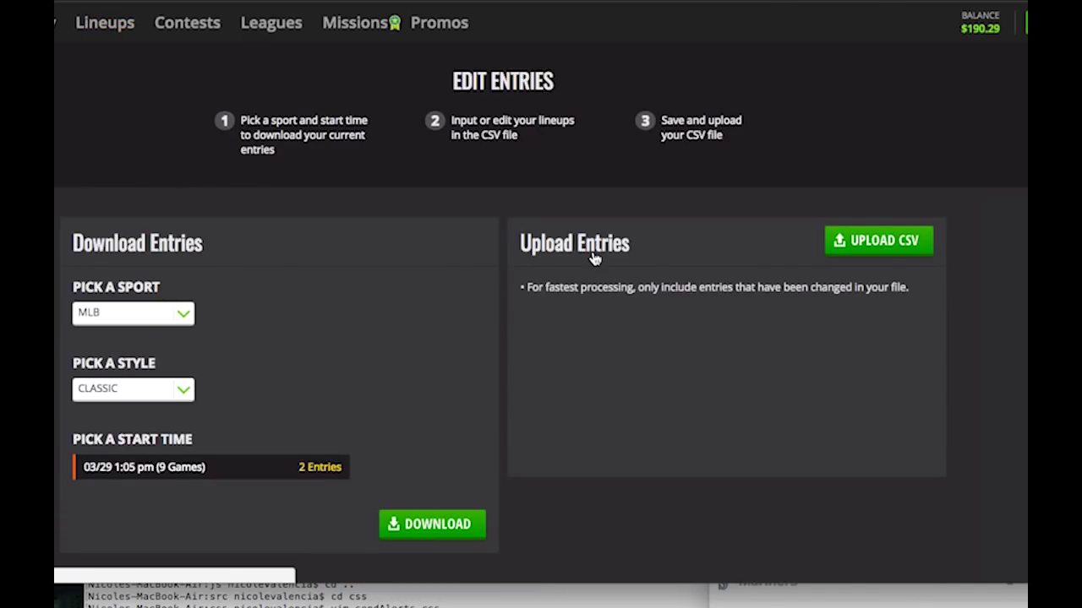
pyautogui.click(187, 313)
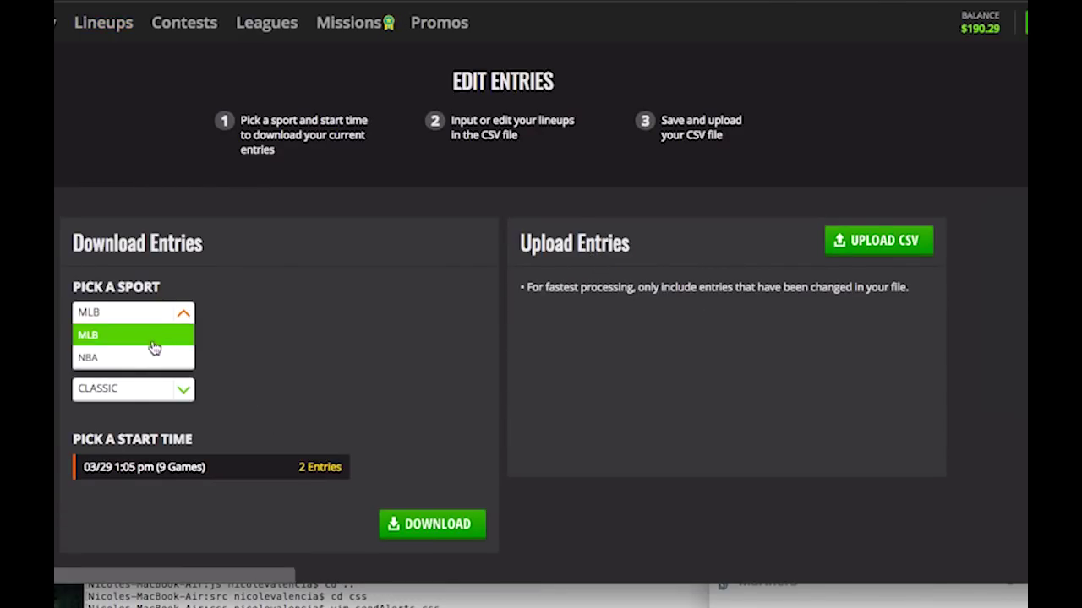
pyautogui.click(139, 358)
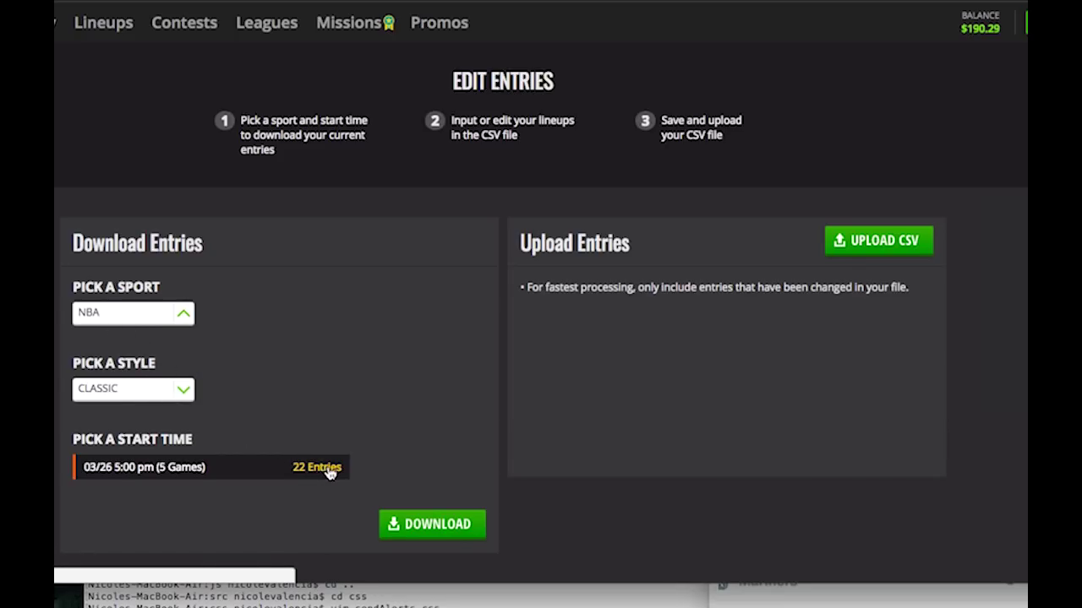
# Download the current NBA Classic entries for the 03/26 5:00 pm slate and open the downloaded CSV file.
pyautogui.click(435, 524)
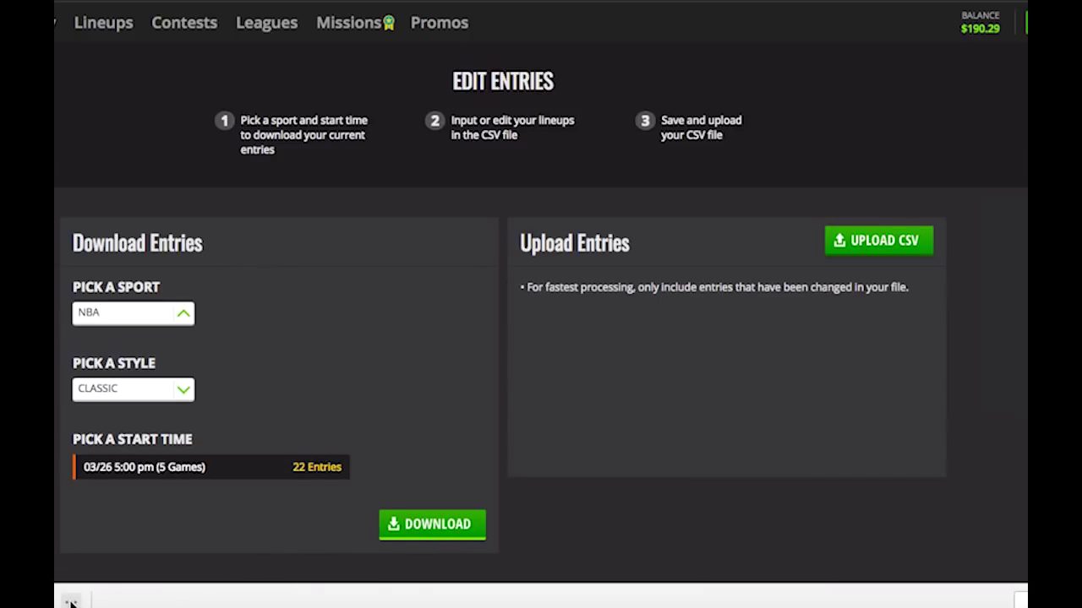
pyautogui.click(71, 601)
pyautogui.click(94, 516)
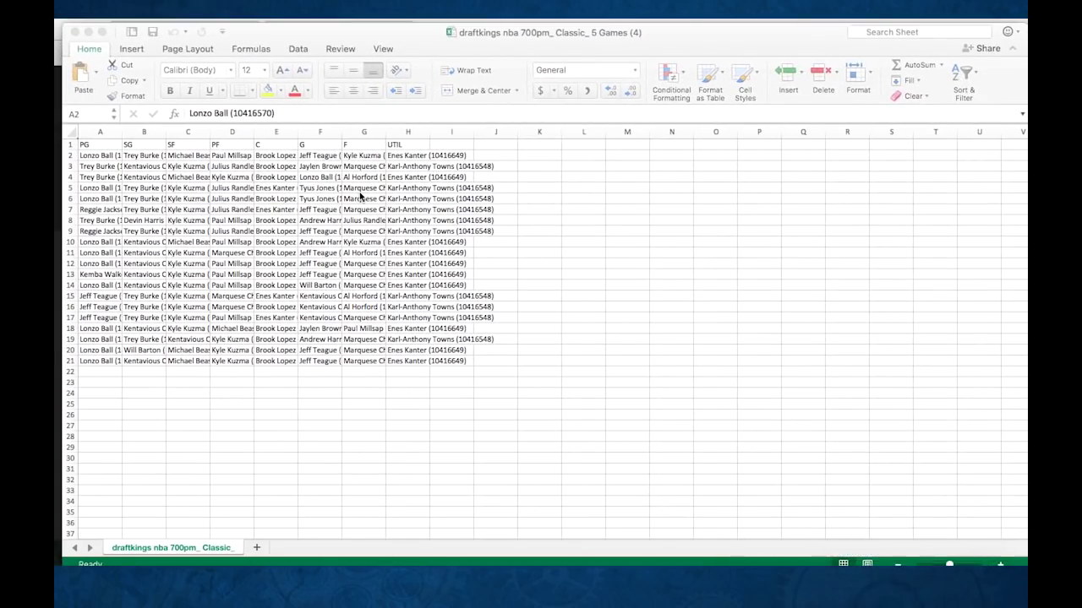
# Copy the first two lineups, A2:H3, from the exported "draftkings nba 700pm_ Classic_ 5 Games (4)" sheet and put that workbook away.
pyautogui.click(99, 168)
pyautogui.moveTo(100, 157); pyautogui.dragTo(401, 167)
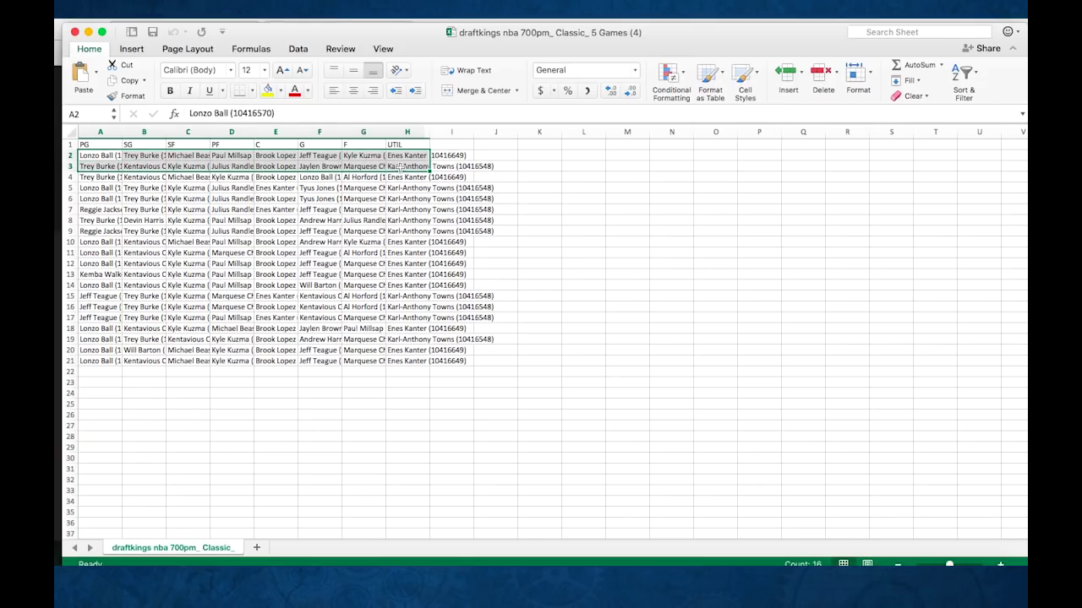
pyautogui.press('super+c')
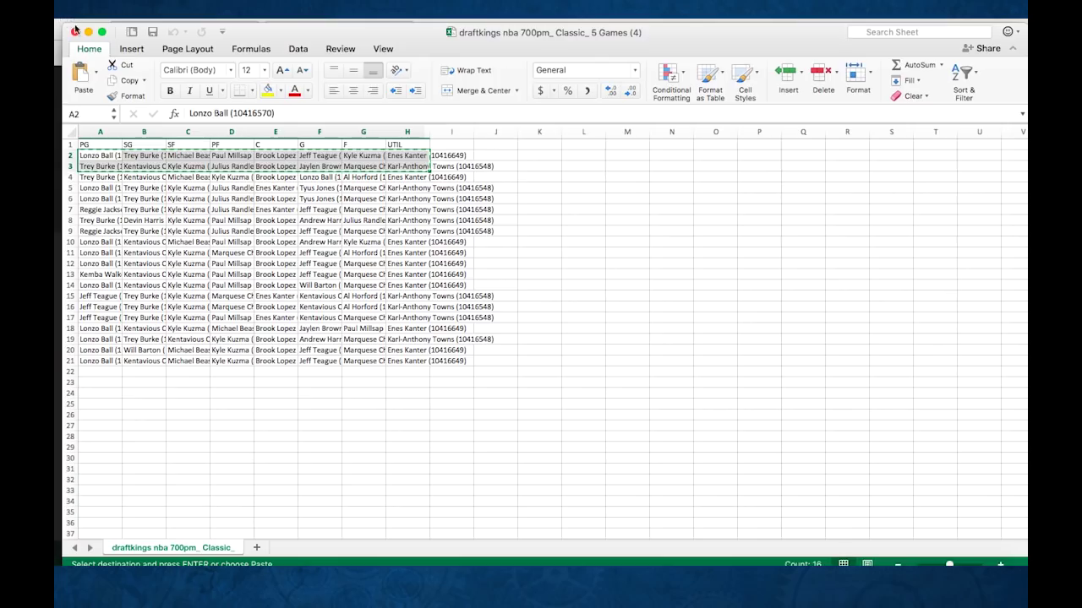
pyautogui.click(88, 32)
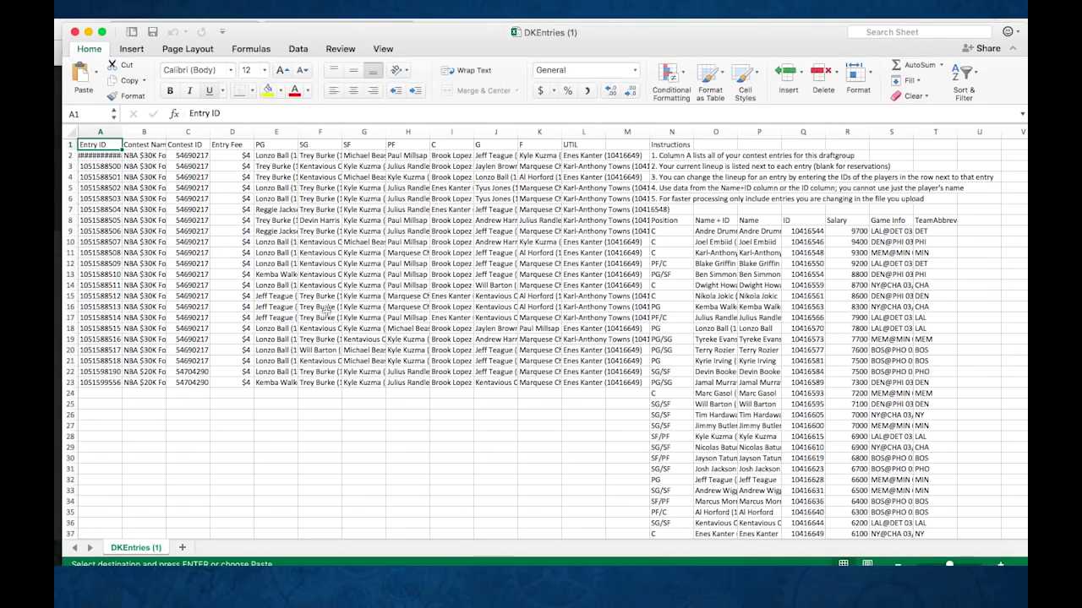
# Widen the Contest Name column in DKEntries (1) and paste the two copied lineups over the NBA $20K Four Point Play entries, starting at E22.
pyautogui.moveTo(166, 132); pyautogui.dragTo(214, 131)
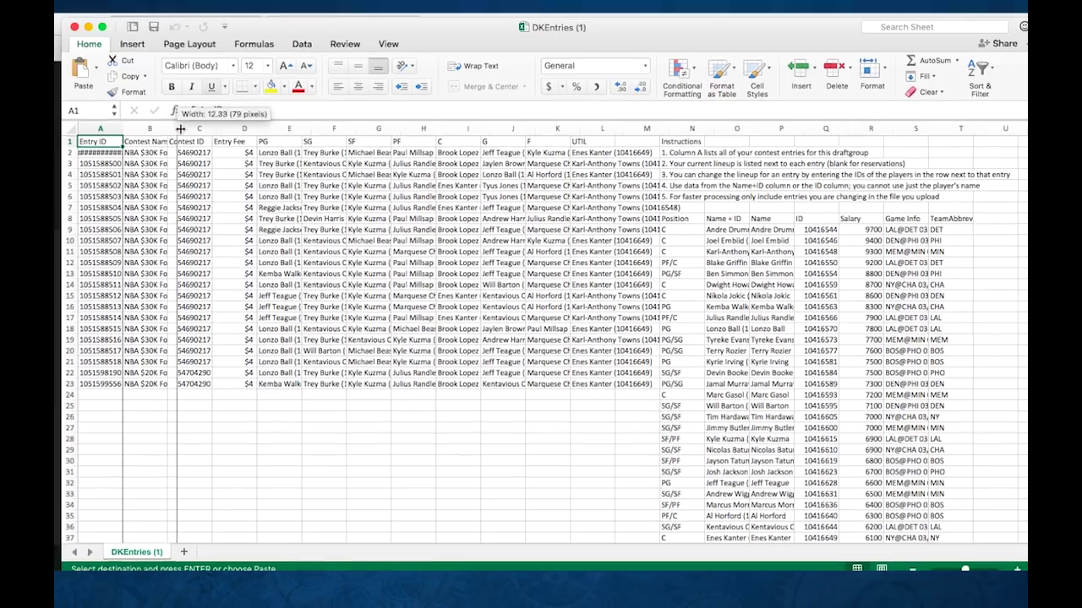
pyautogui.moveTo(274, 47); pyautogui.dragTo(363, 46)
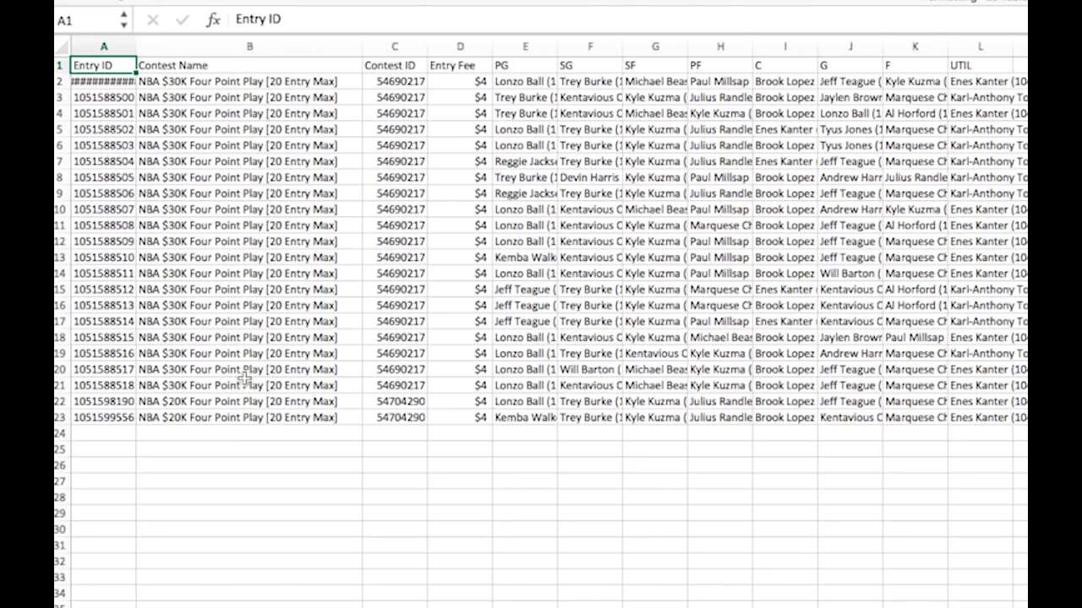
pyautogui.click(392, 80)
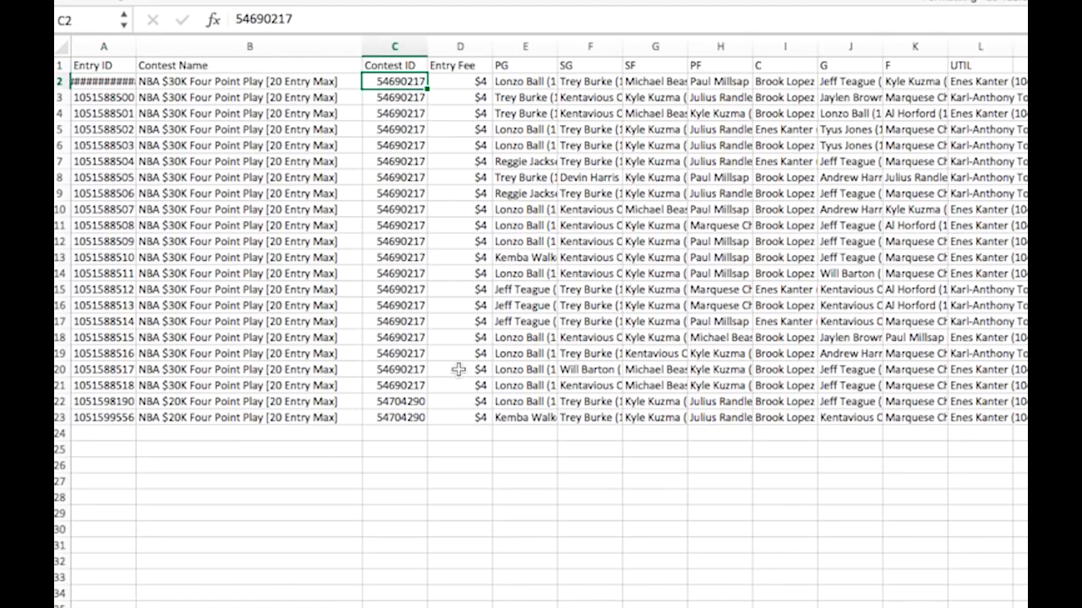
pyautogui.click(398, 403)
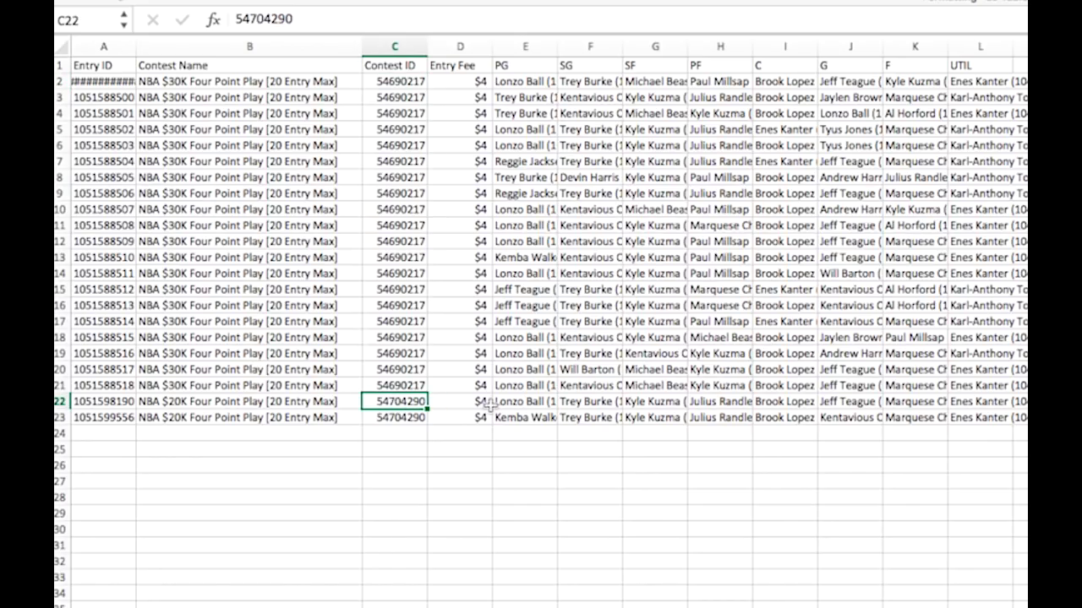
pyautogui.click(518, 404)
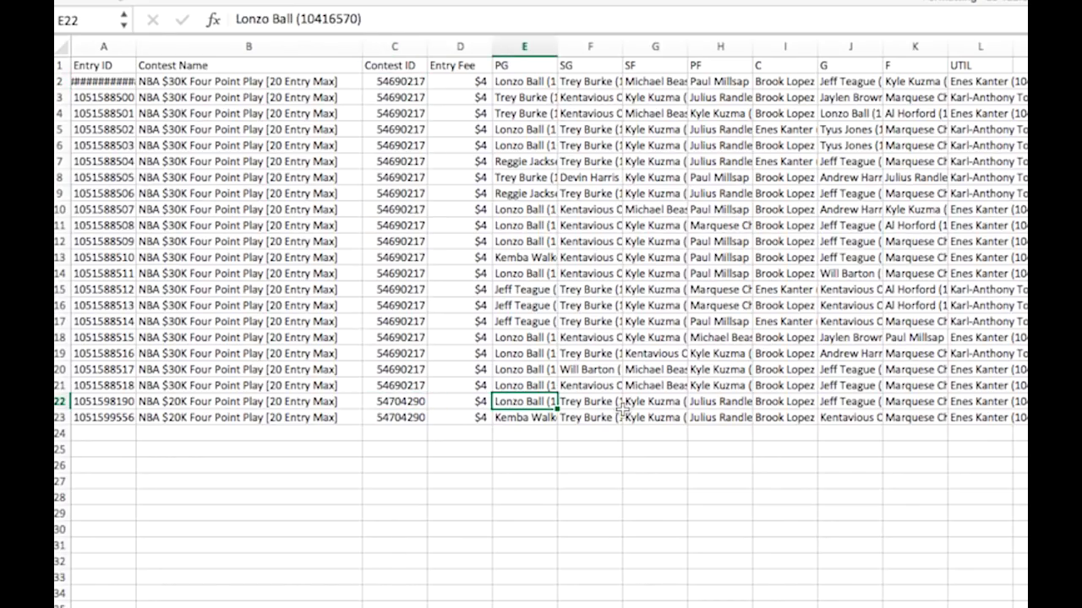
pyautogui.hotkey('ctrl', 'v')
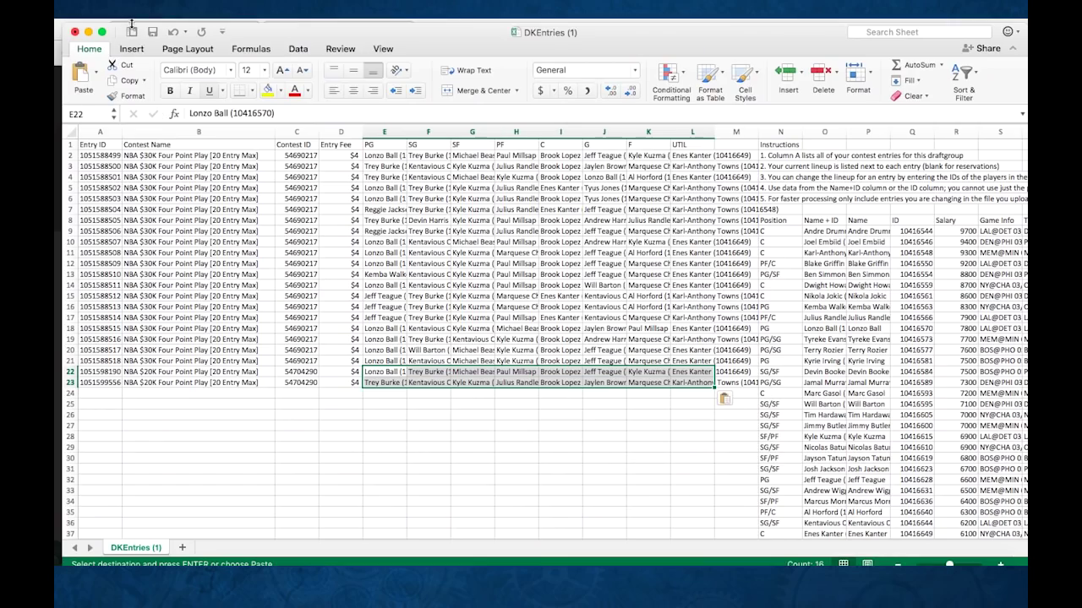
# Save the edited DKEntries (1) file, close it, and return to the DraftKings edit entries page.
pyautogui.click(151, 33)
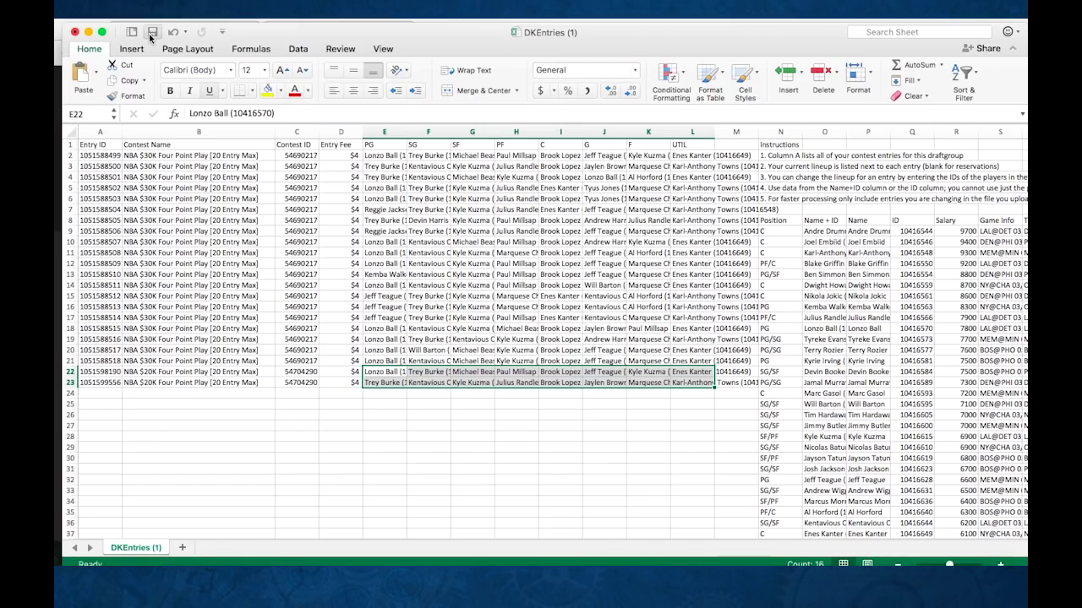
pyautogui.click(75, 32)
pyautogui.click(655, 127)
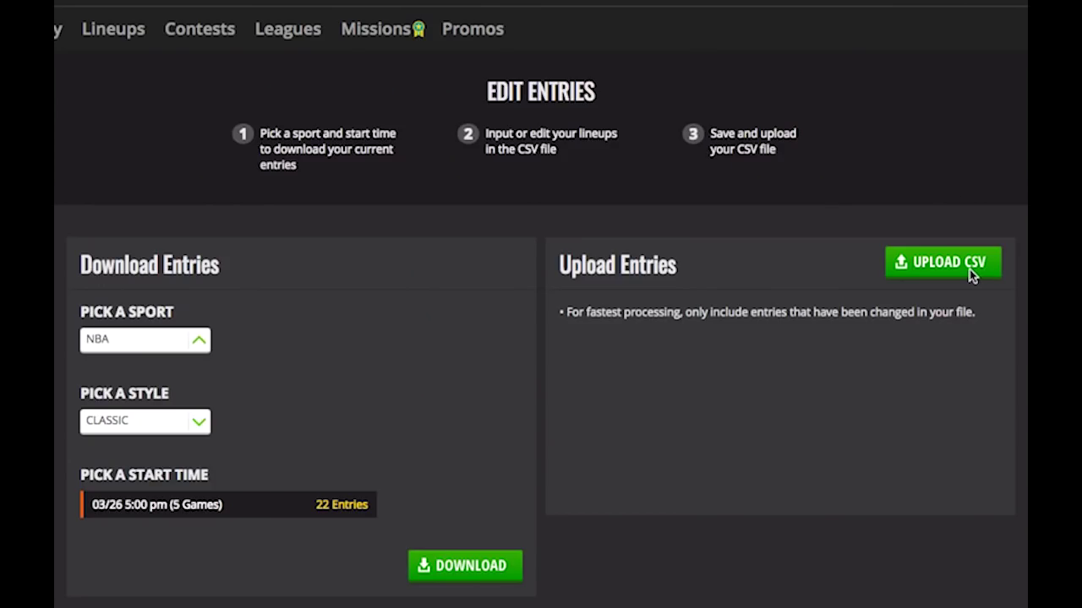
# Upload DKEntries (1).csv as the edited entries file.
pyautogui.click(940, 272)
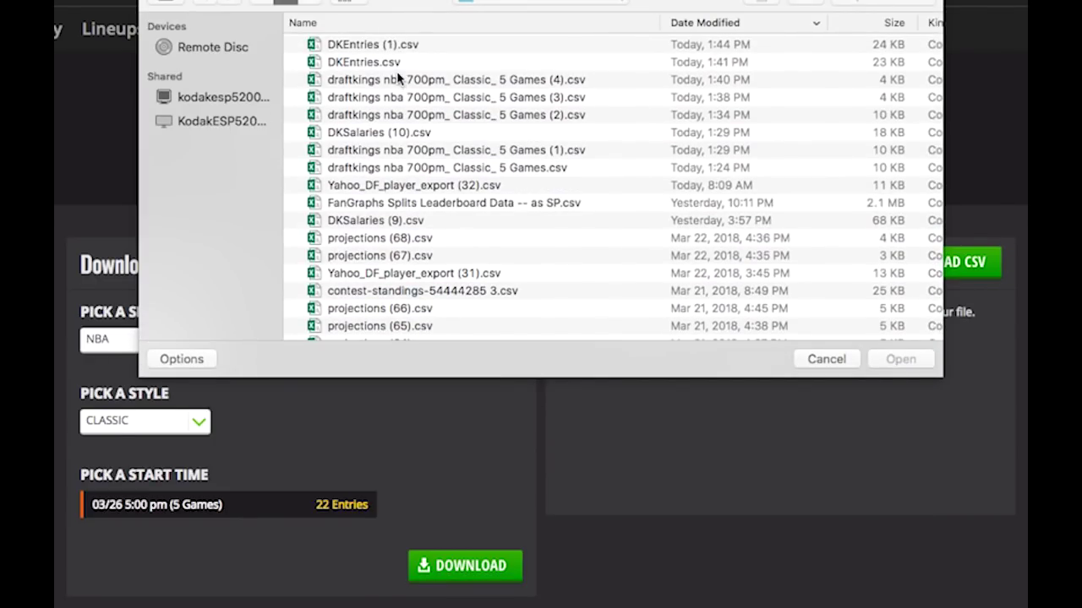
pyautogui.click(389, 47)
pyautogui.click(902, 357)
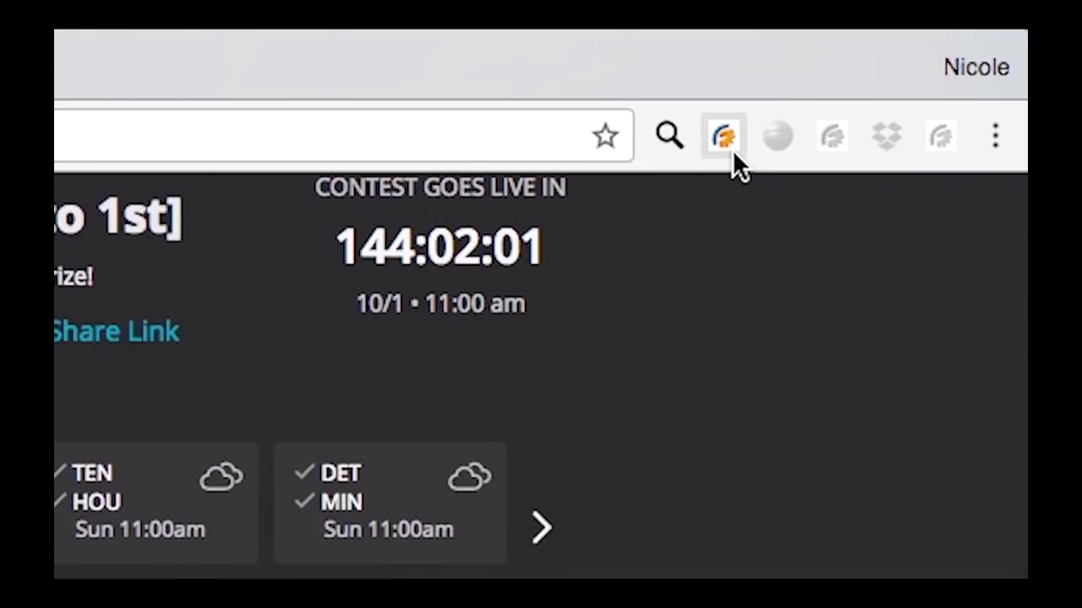
# Open the RotoGrinders browser extension on the NFL contest page and set the lineup's RG option to RG pOWN%.
pyautogui.click(731, 149)
pyautogui.click(522, 387)
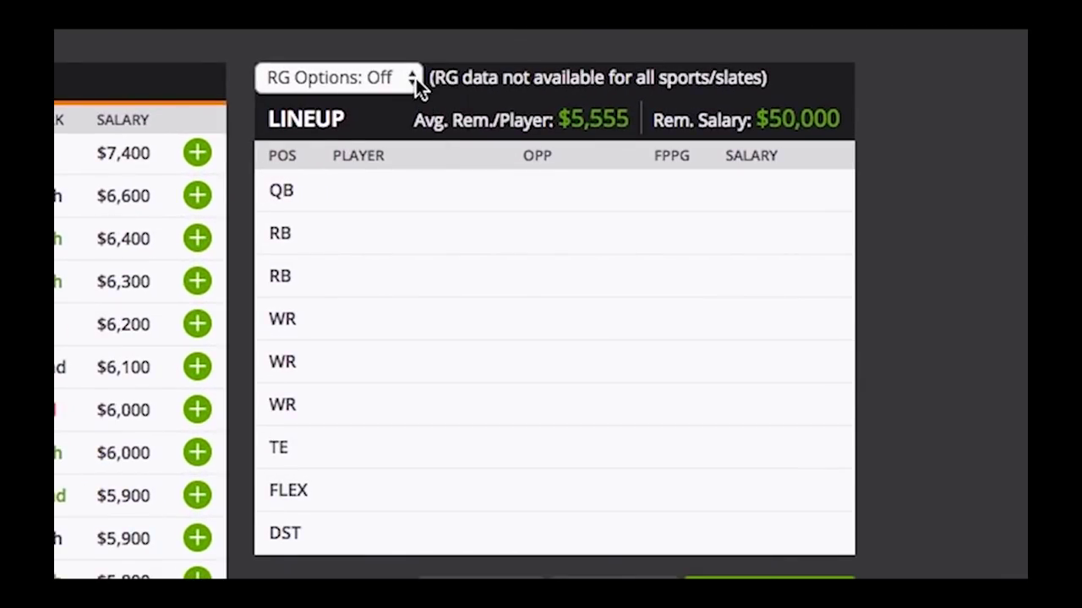
pyautogui.click(414, 76)
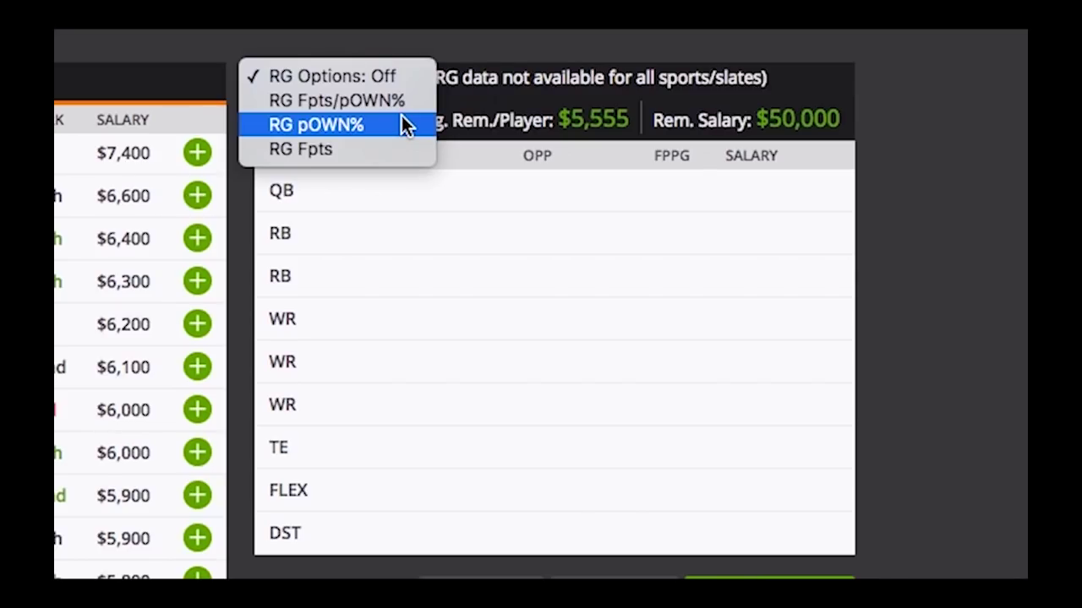
pyautogui.click(342, 132)
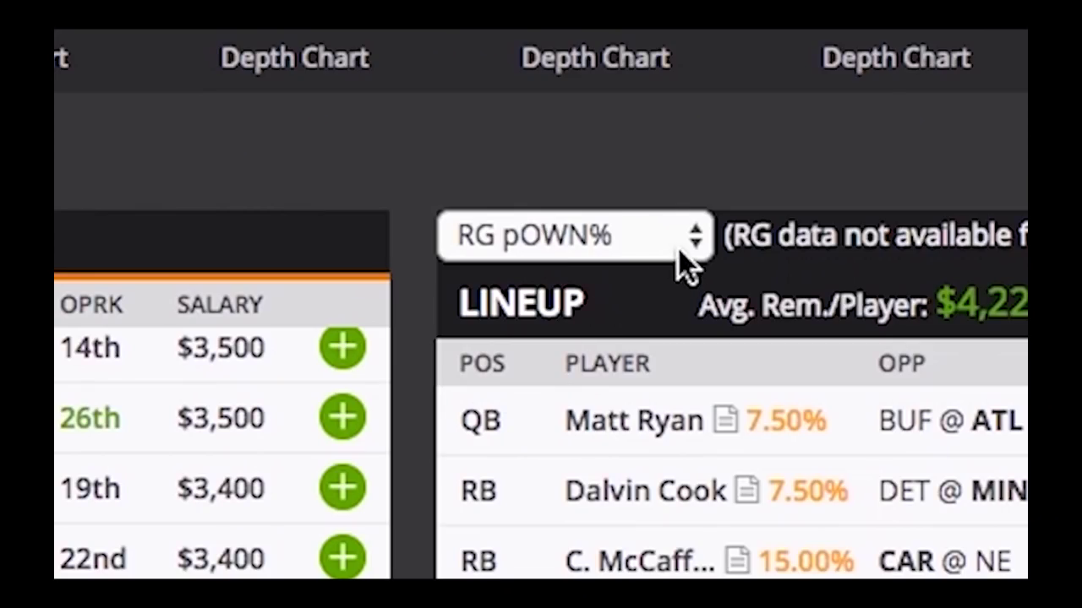
# Switch the RG option above the filled NFL lineup to RG Fpts.
pyautogui.click(678, 249)
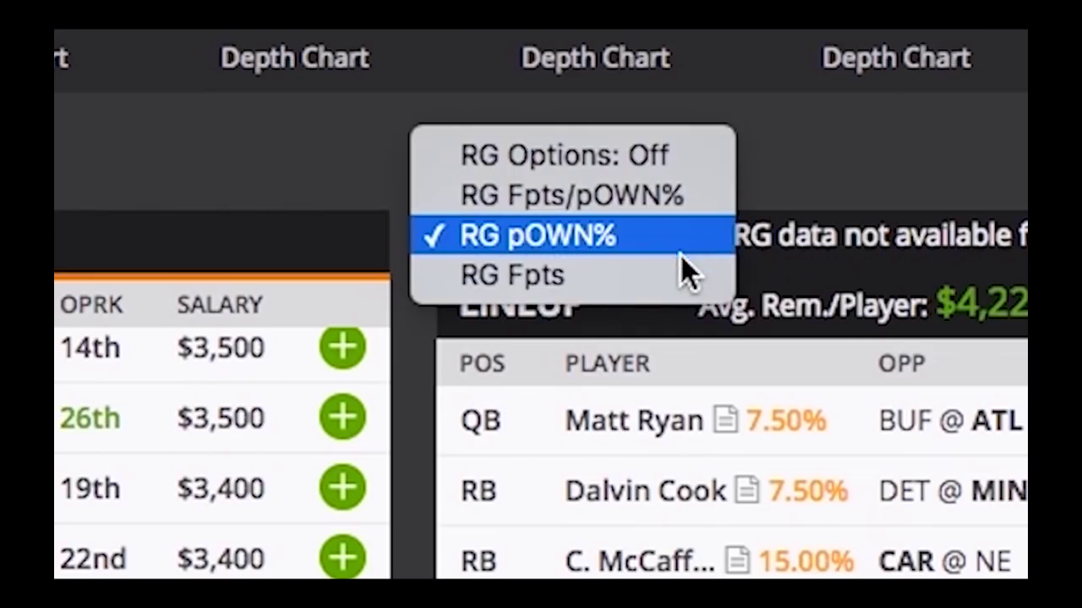
pyautogui.click(669, 277)
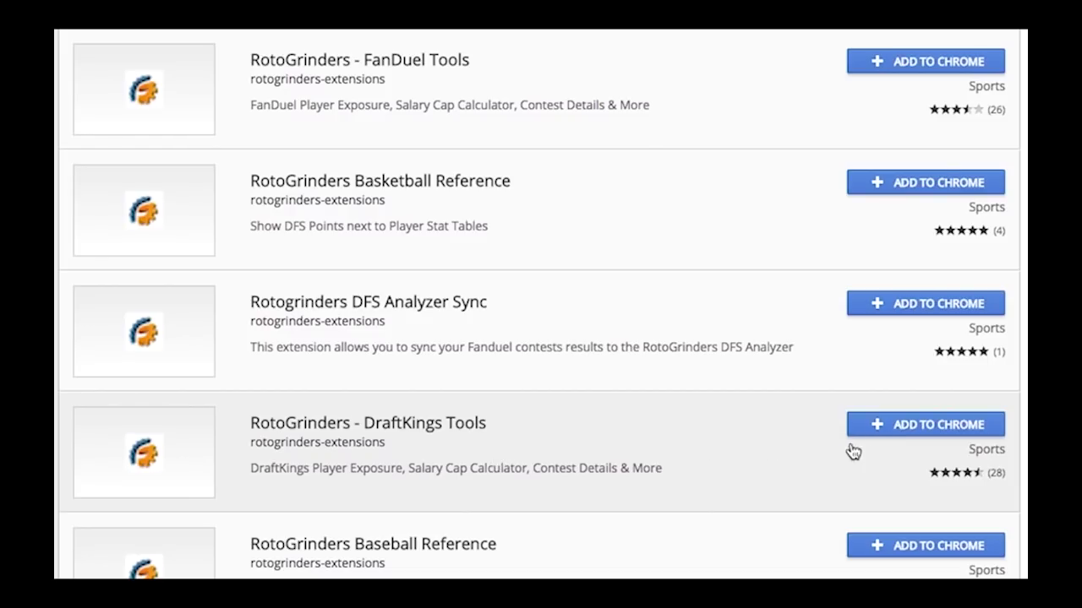
pyautogui.click(415, 76)
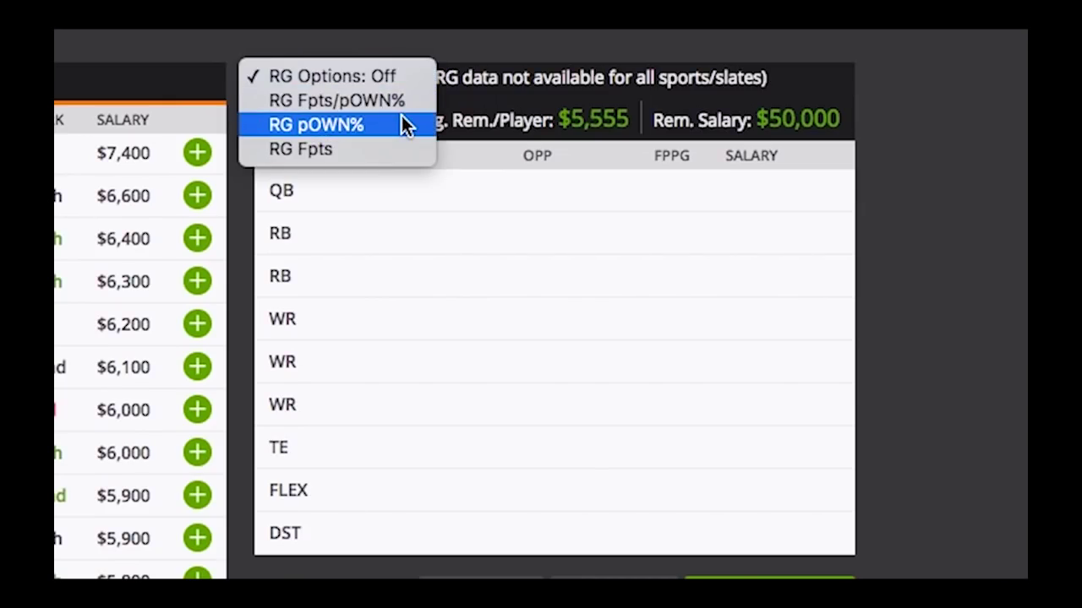